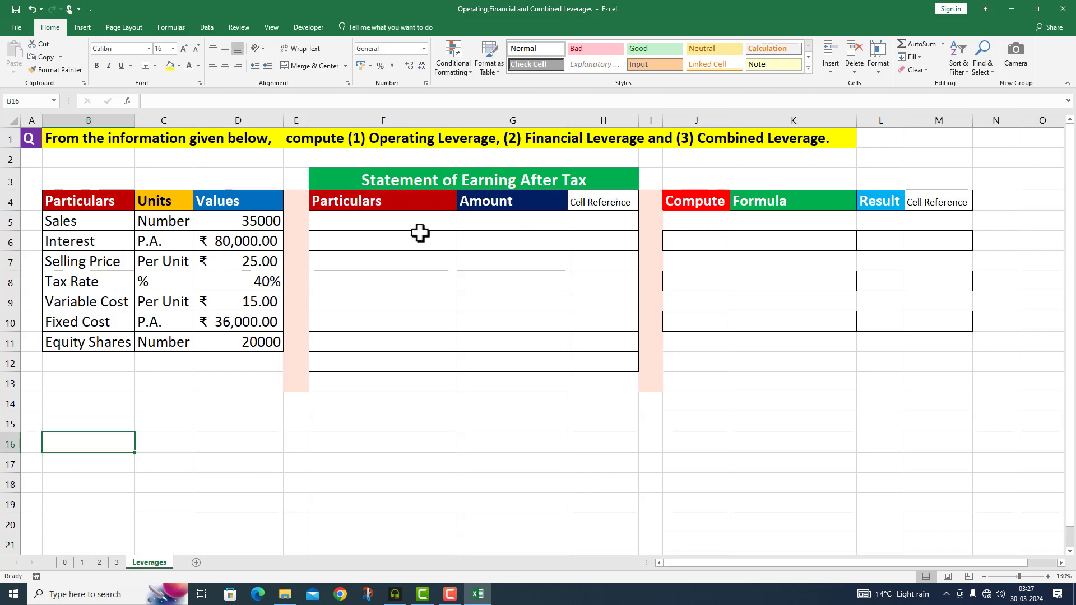
Add a "Total Sales" row in F5 and calculate its amount in G5 as =D5*D7, units sold times selling price
{"action": "left_click", "coordinate": [383, 223]}
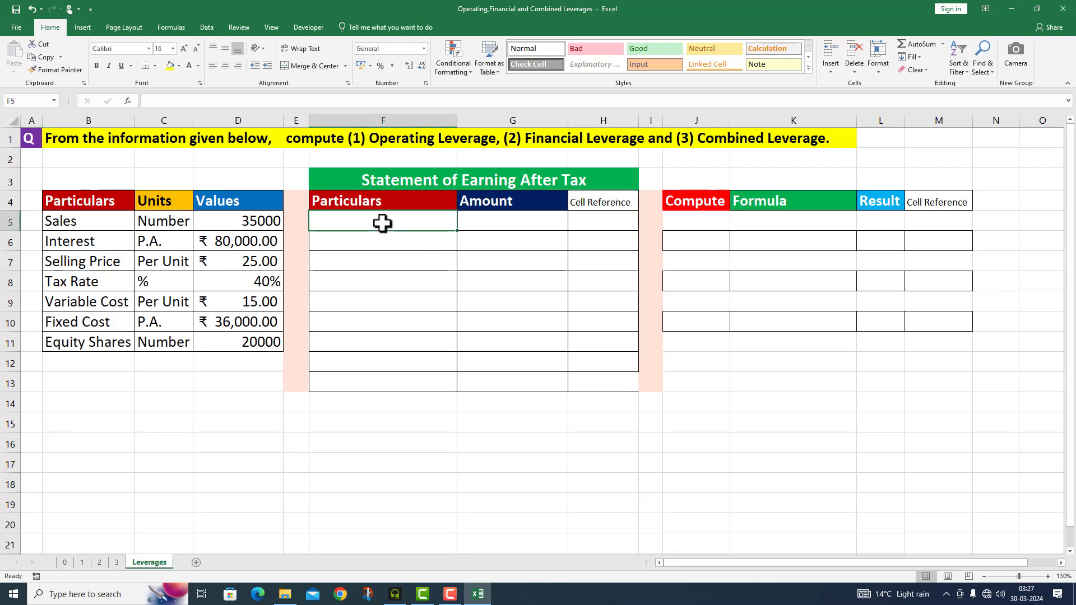
{"action": "type", "text": "Total"}
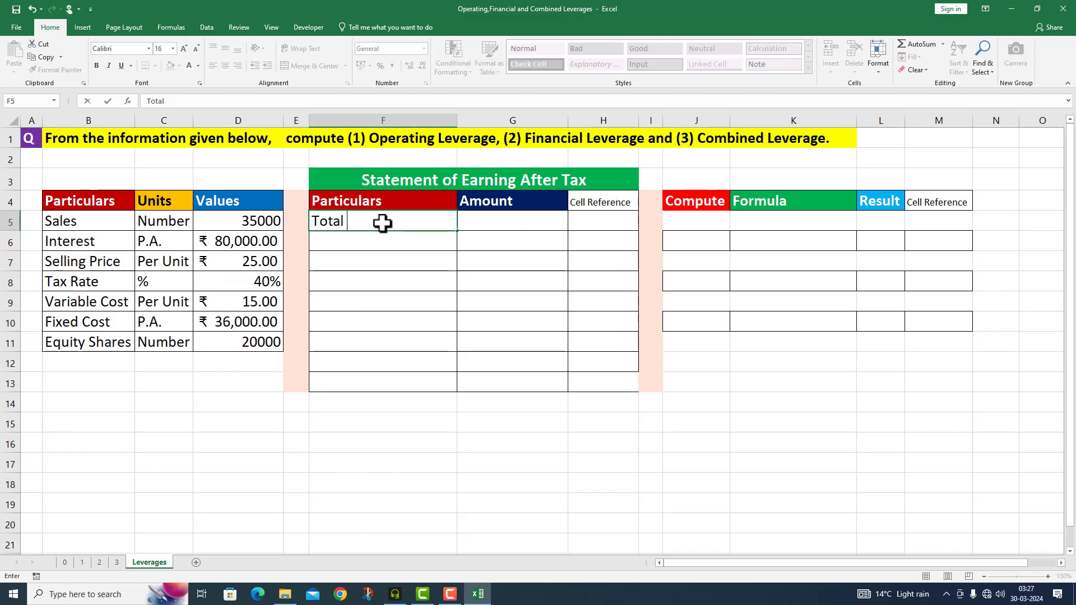
{"action": "type", "text": " Sales"}
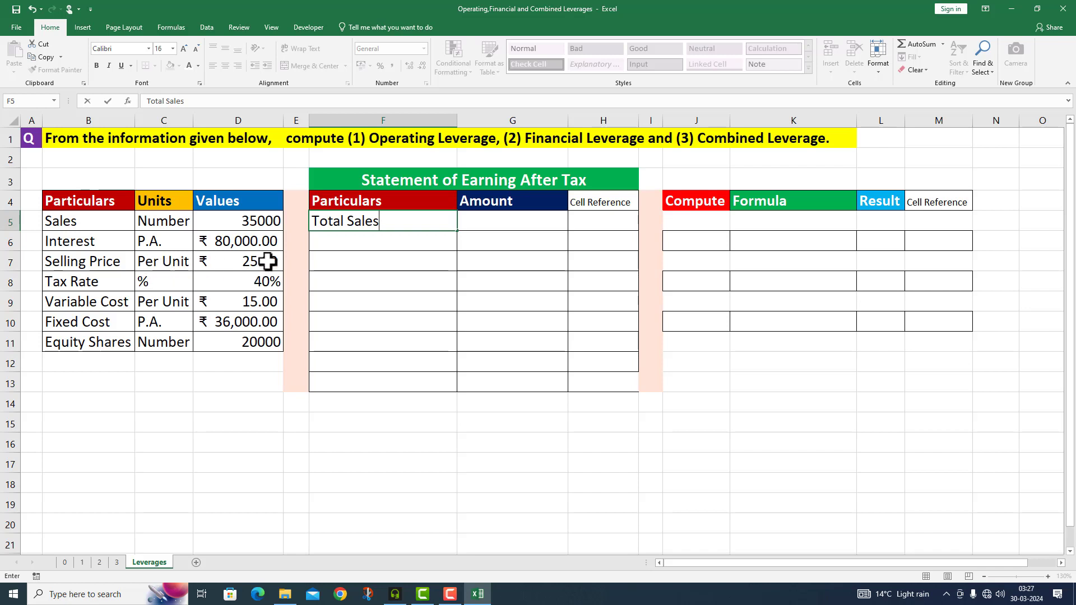
{"action": "left_click", "coordinate": [499, 225]}
{"action": "type", "text": "="}
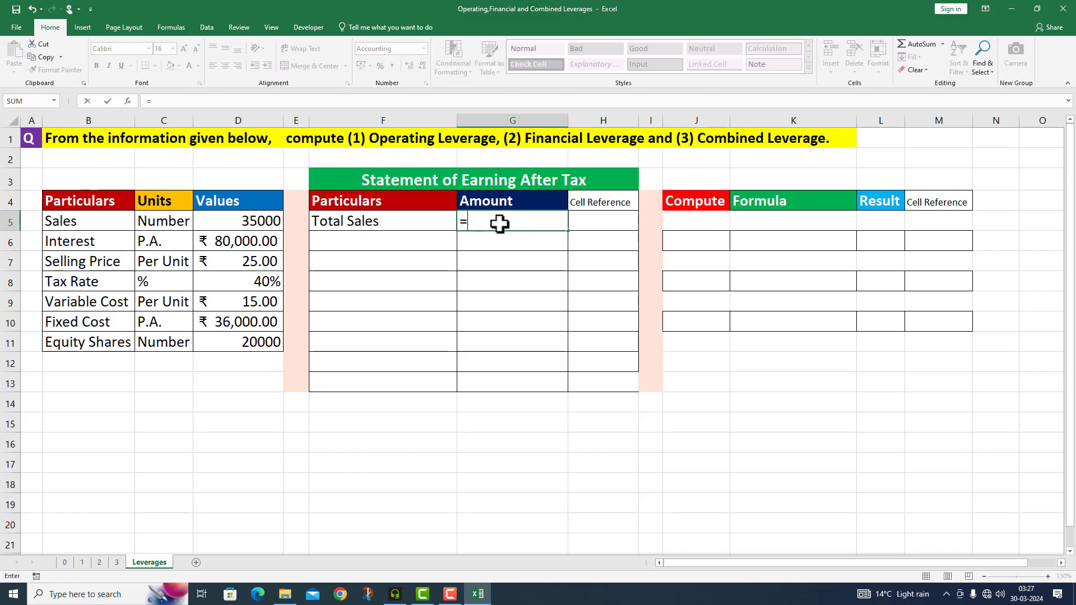
{"action": "left_click", "coordinate": [229, 219]}
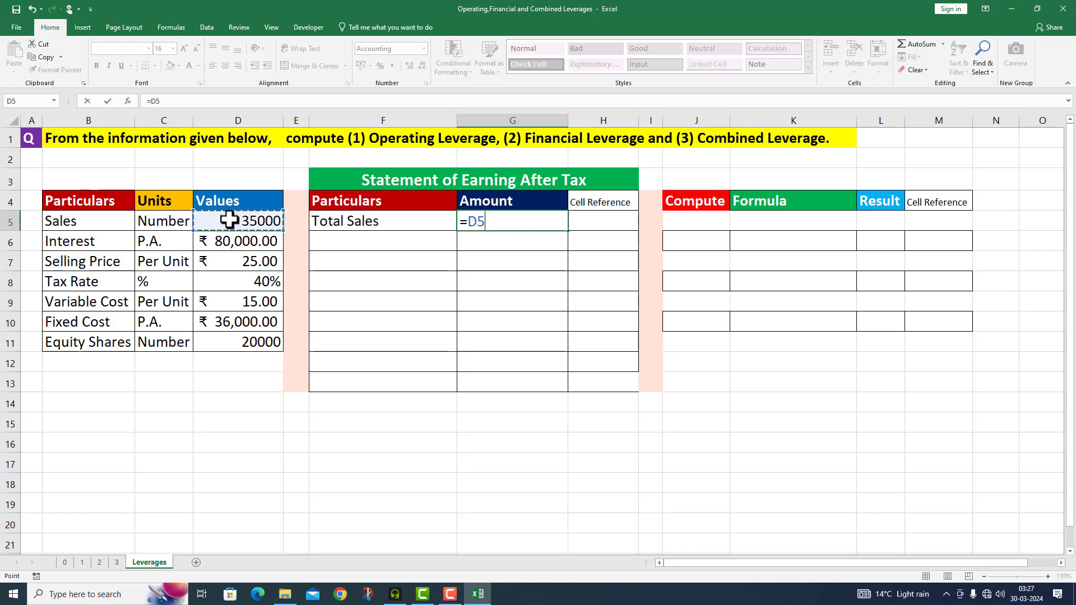
{"action": "type", "text": "*"}
{"action": "left_click", "coordinate": [262, 261]}
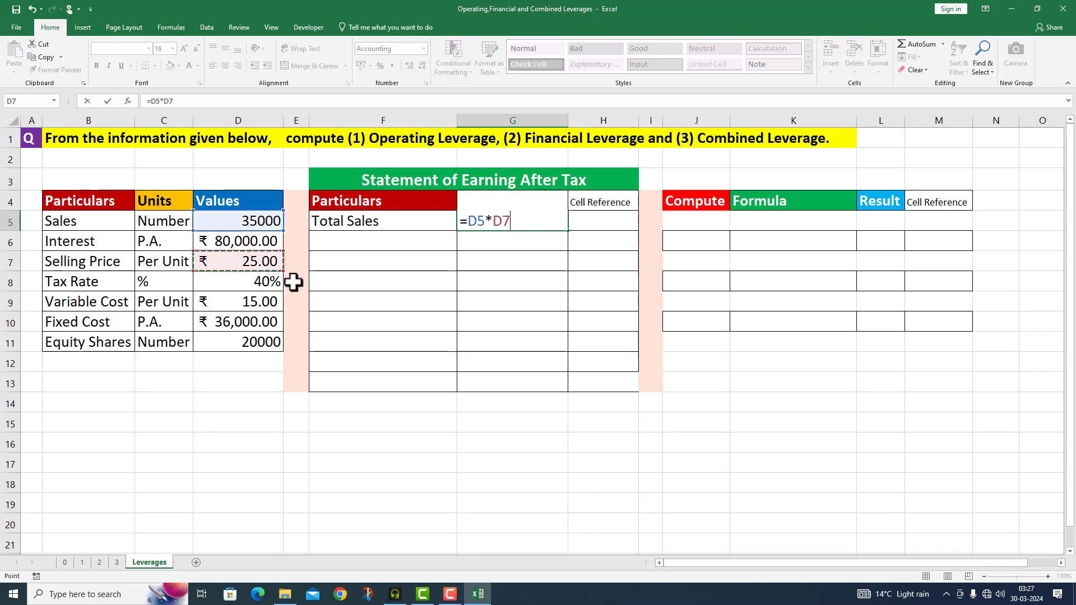
{"action": "key", "text": "Return"}
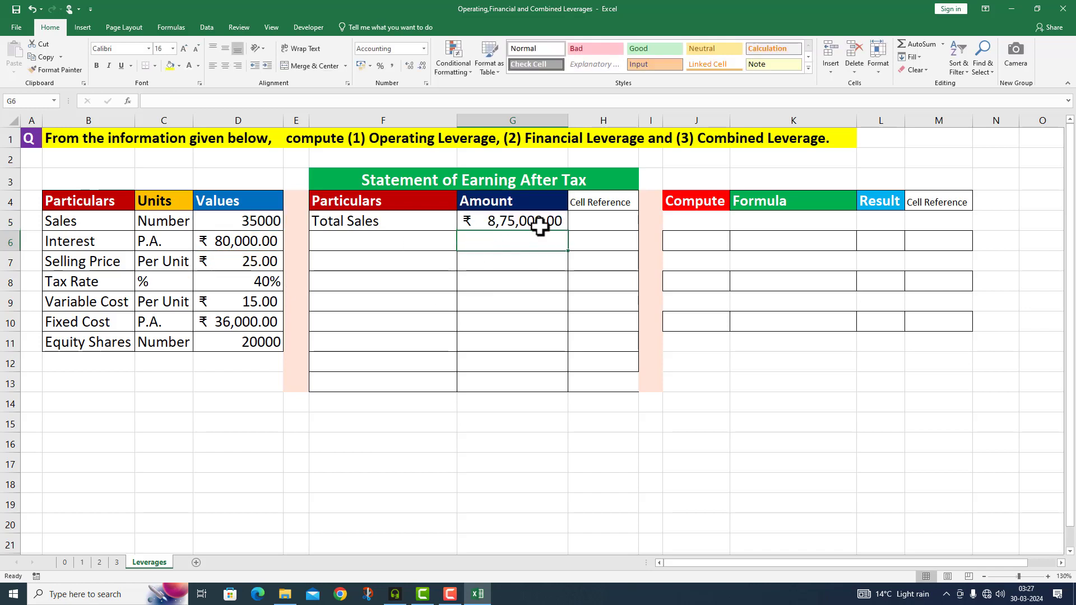
Add a "Less VC" row in F6 and calculate its amount in G6 as =D5*D9, units sold times variable cost
{"action": "left_click", "coordinate": [349, 239]}
{"action": "type", "text": "Le"}
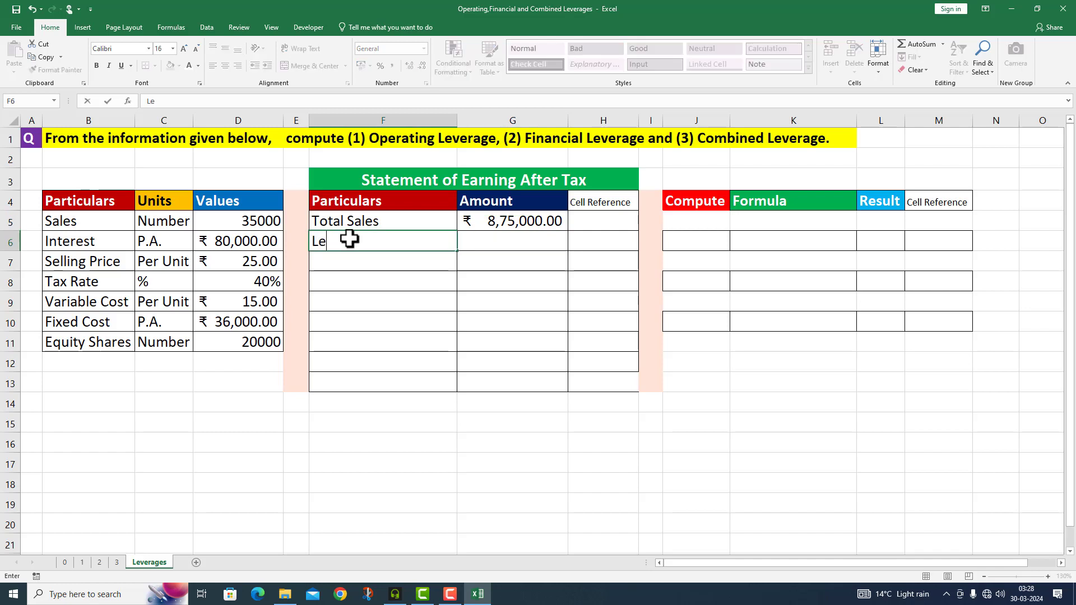
{"action": "type", "text": "ss VC"}
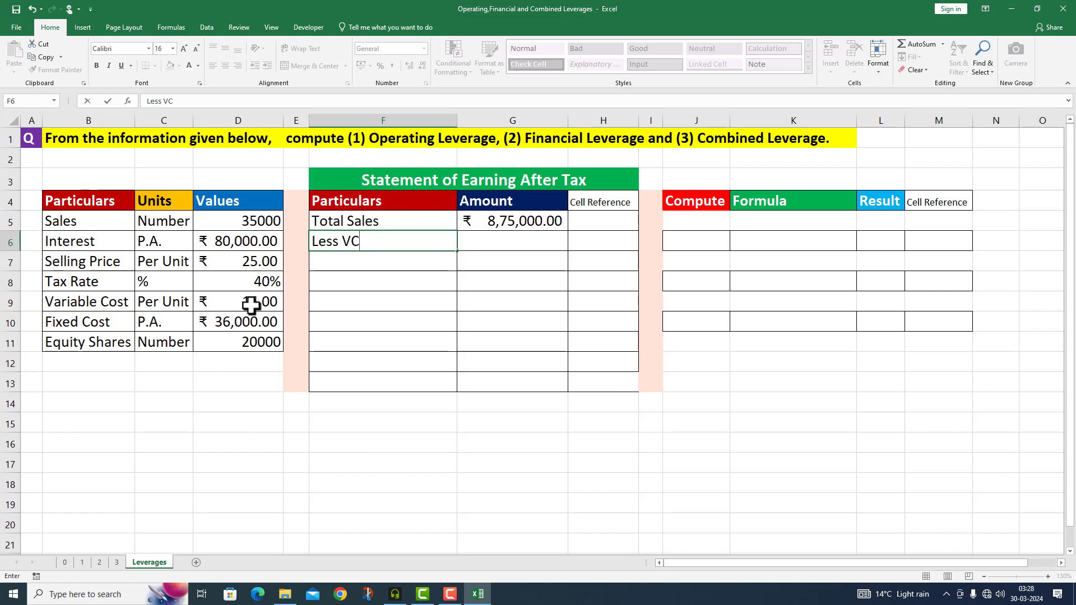
{"action": "left_click", "coordinate": [497, 240]}
{"action": "type", "text": "="}
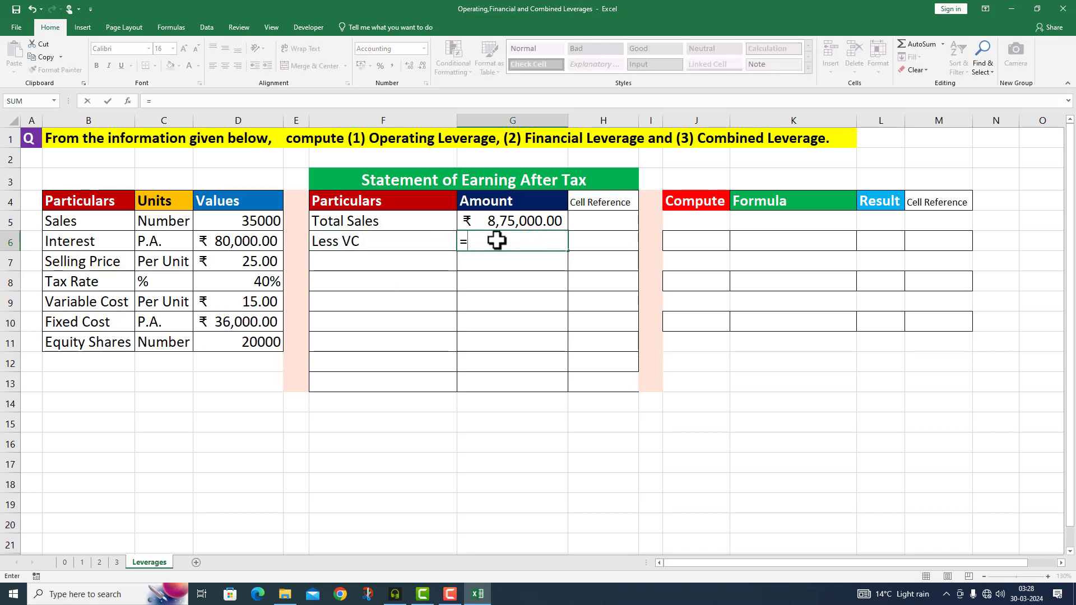
{"action": "left_click", "coordinate": [257, 225]}
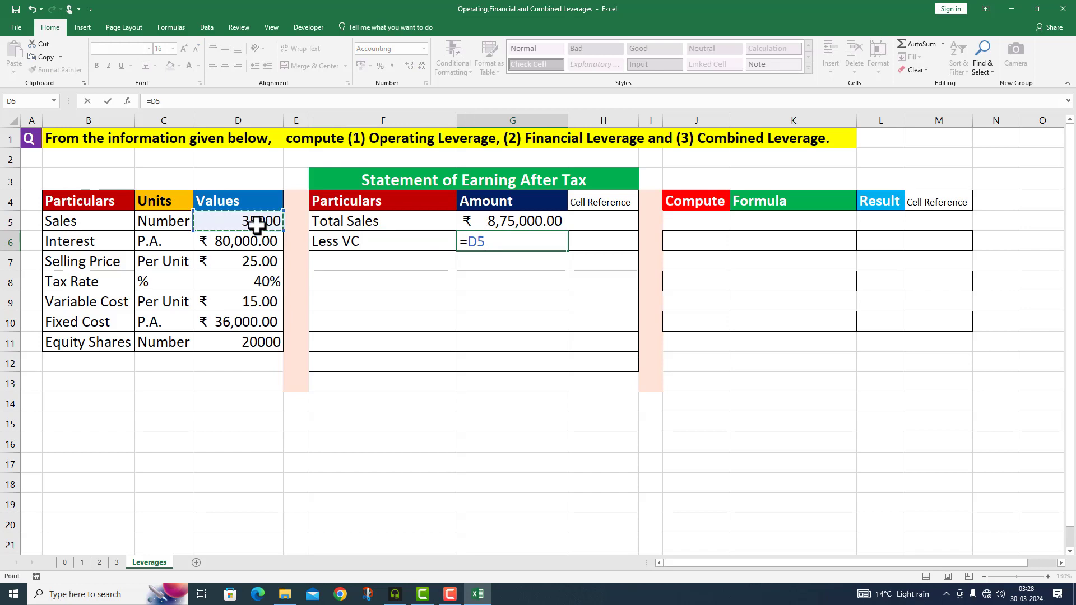
{"action": "type", "text": "*"}
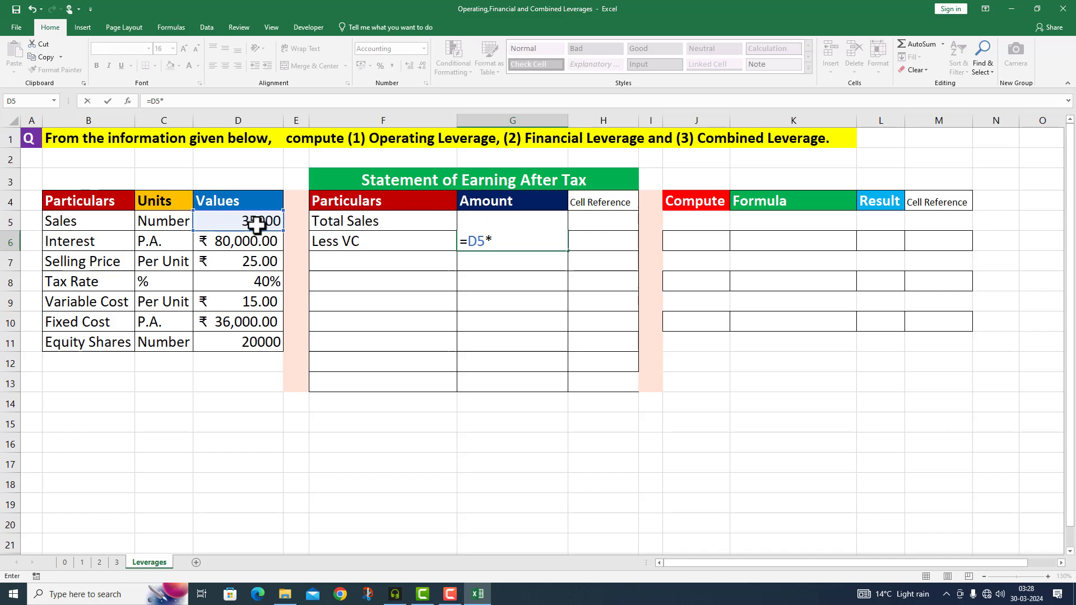
{"action": "left_click", "coordinate": [227, 302]}
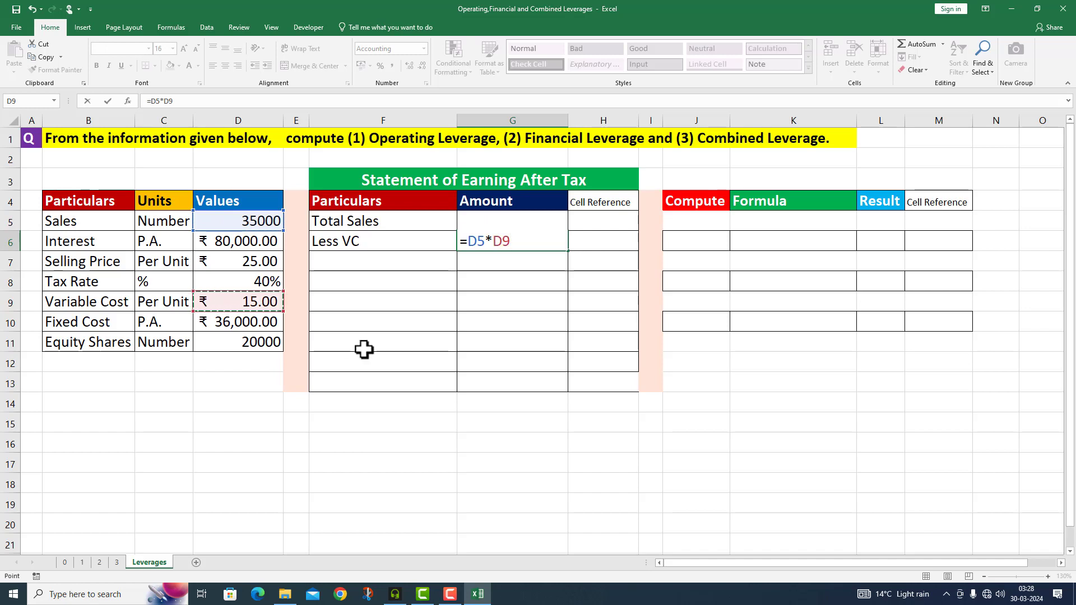
{"action": "key", "text": "Return"}
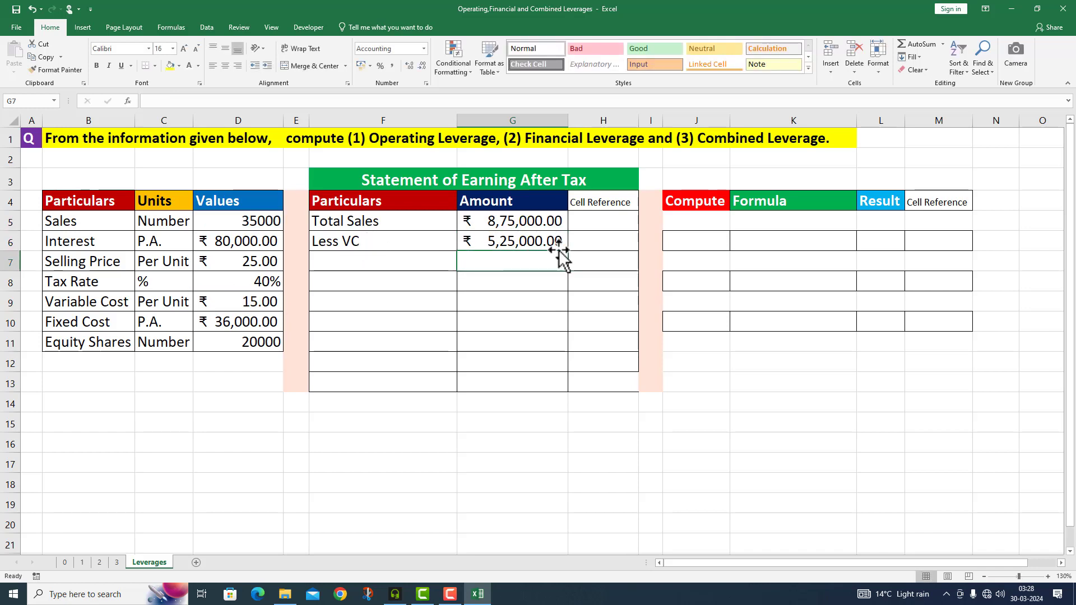
Add a "Contribution" row in F7 and calculate its amount in G7 as =G5-G6, total sales minus variable cost
{"action": "left_click", "coordinate": [353, 261]}
{"action": "type", "text": "Con"}
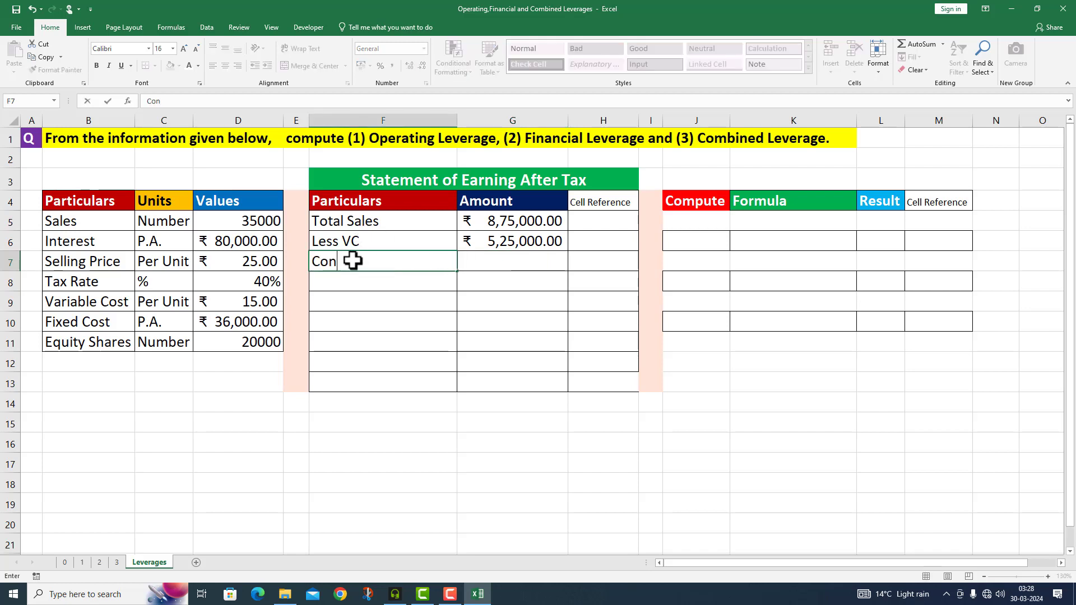
{"action": "type", "text": "tribution"}
{"action": "left_click", "coordinate": [471, 266]}
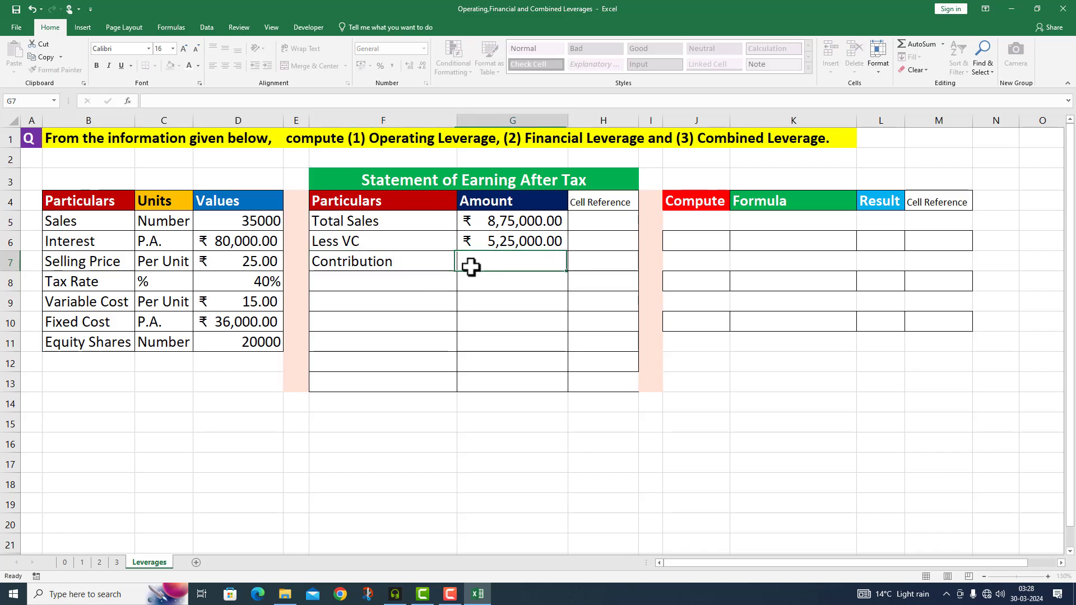
{"action": "type", "text": "="}
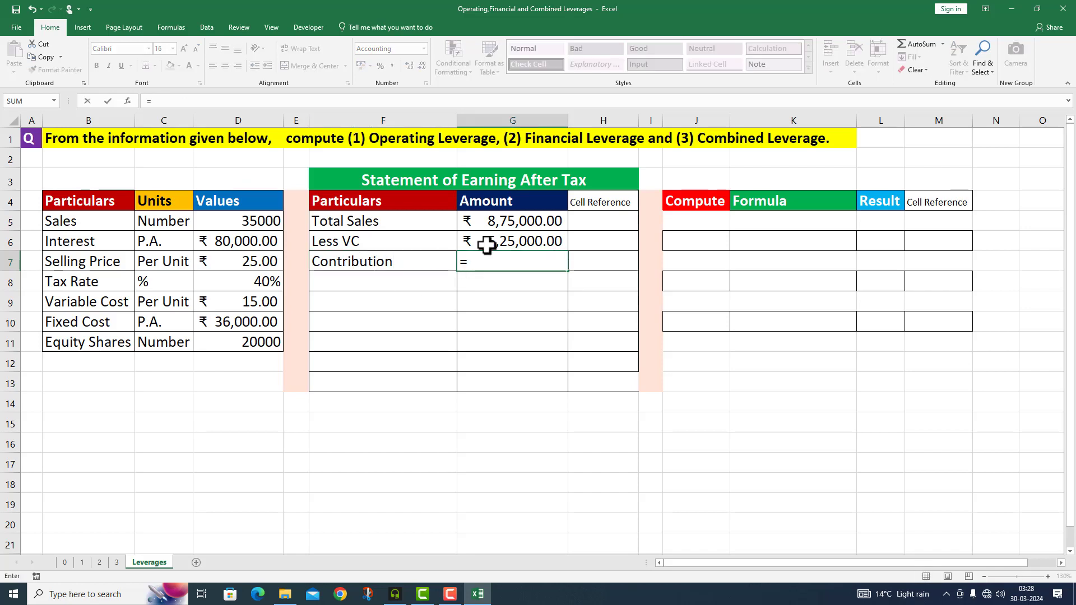
{"action": "left_click", "coordinate": [508, 221]}
{"action": "type", "text": "-"}
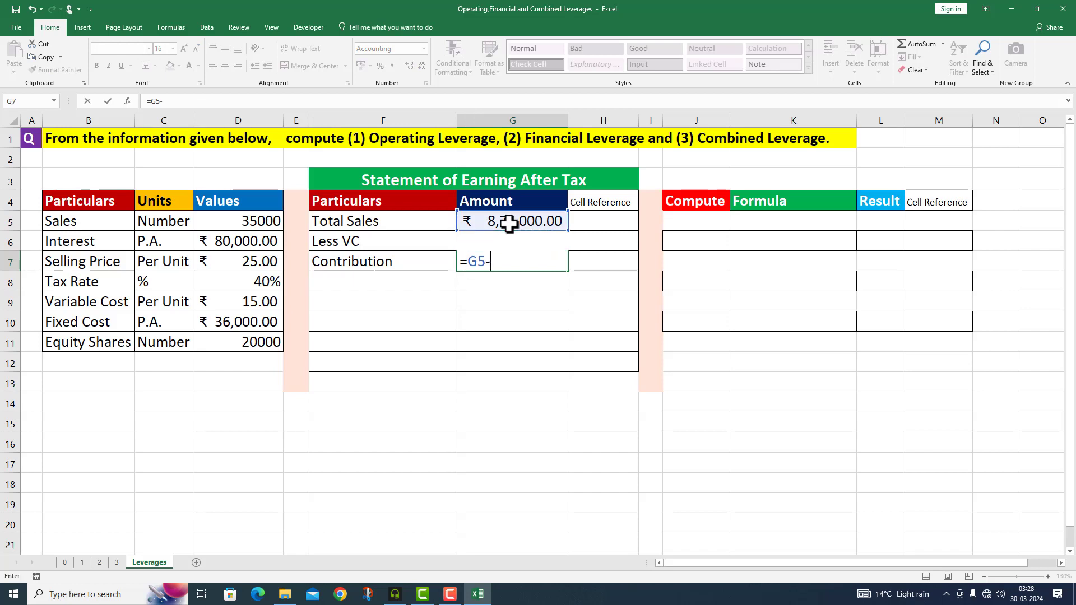
{"action": "type", "text": "G6"}
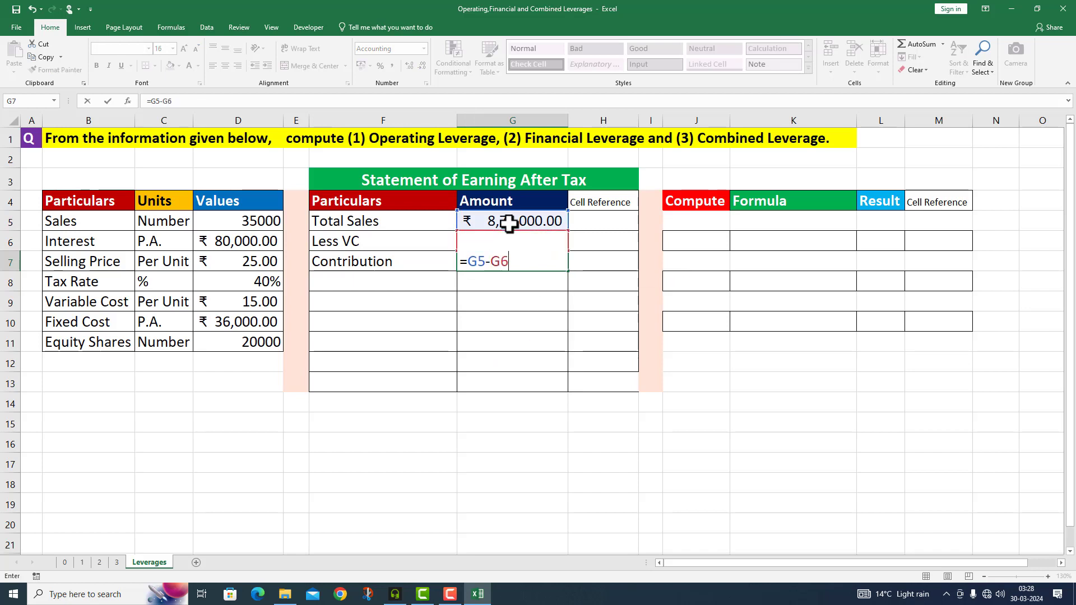
{"action": "key", "text": "Return"}
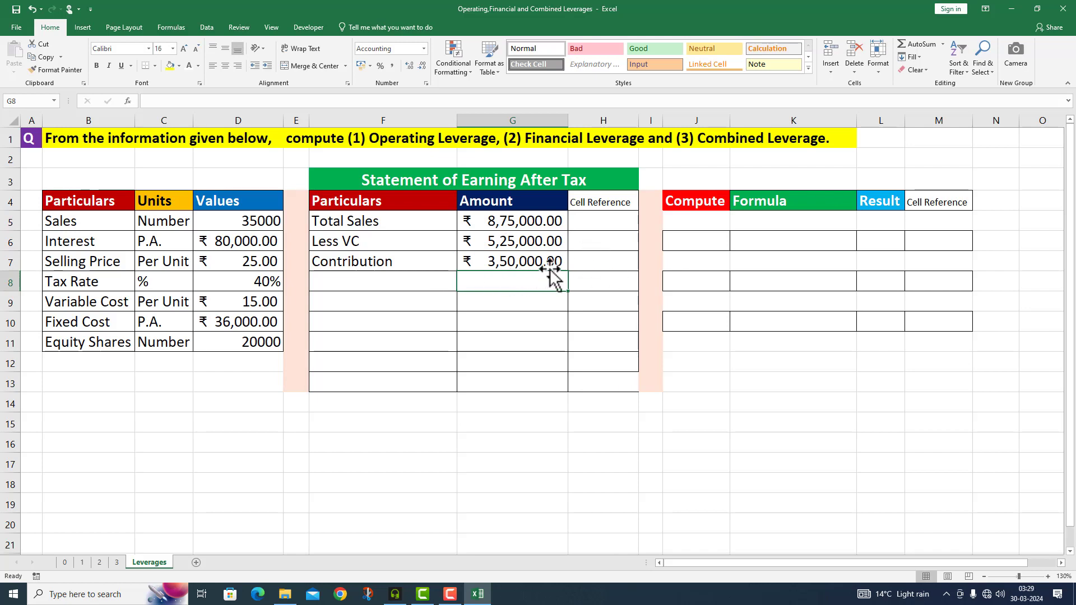
Add a "Less Fixed Cost" row in F8 and link its amount in G8 to the given fixed cost with =D10
{"action": "left_click", "coordinate": [358, 283]}
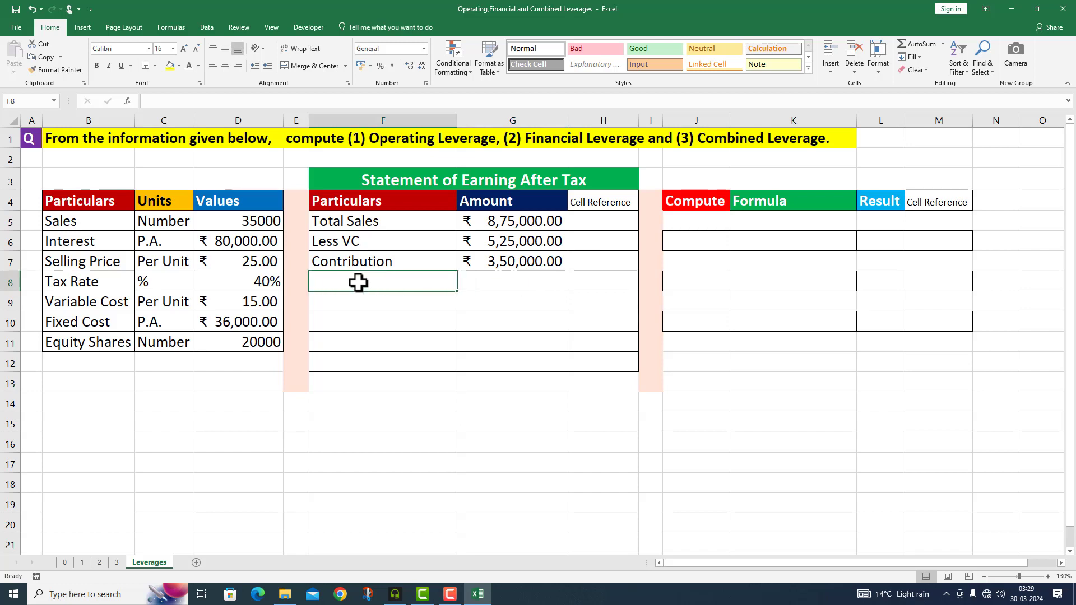
{"action": "type", "text": "Less "}
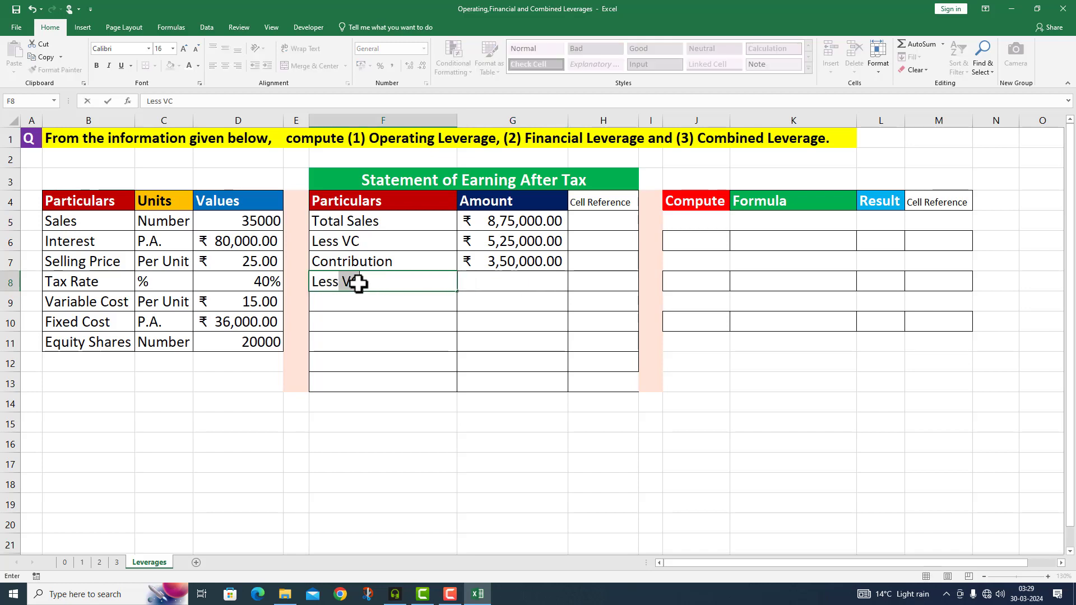
{"action": "type", "text": "Fixed Cost"}
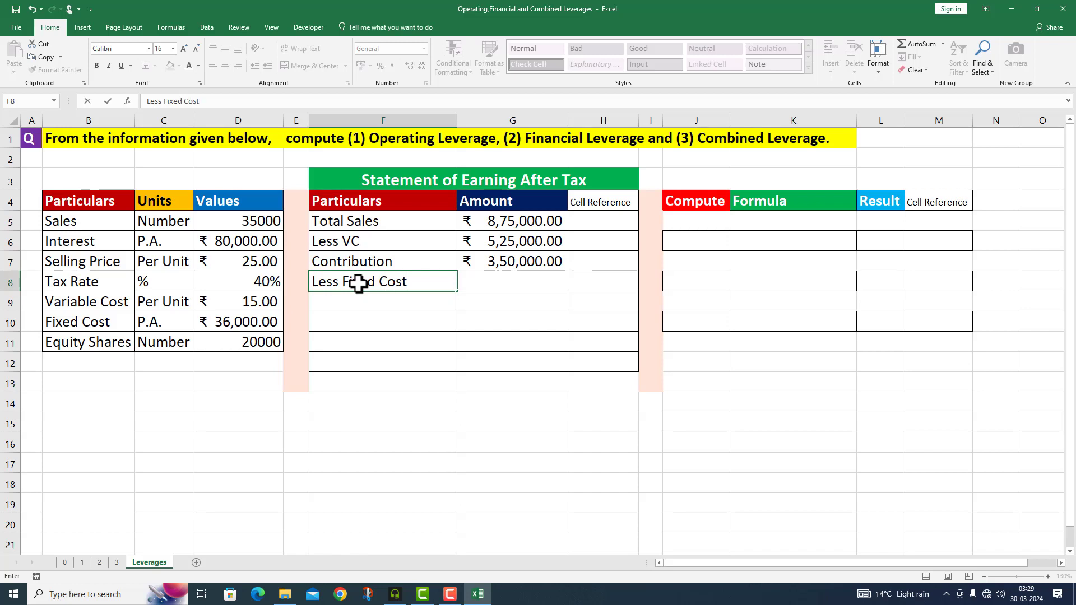
{"action": "left_click", "coordinate": [481, 284]}
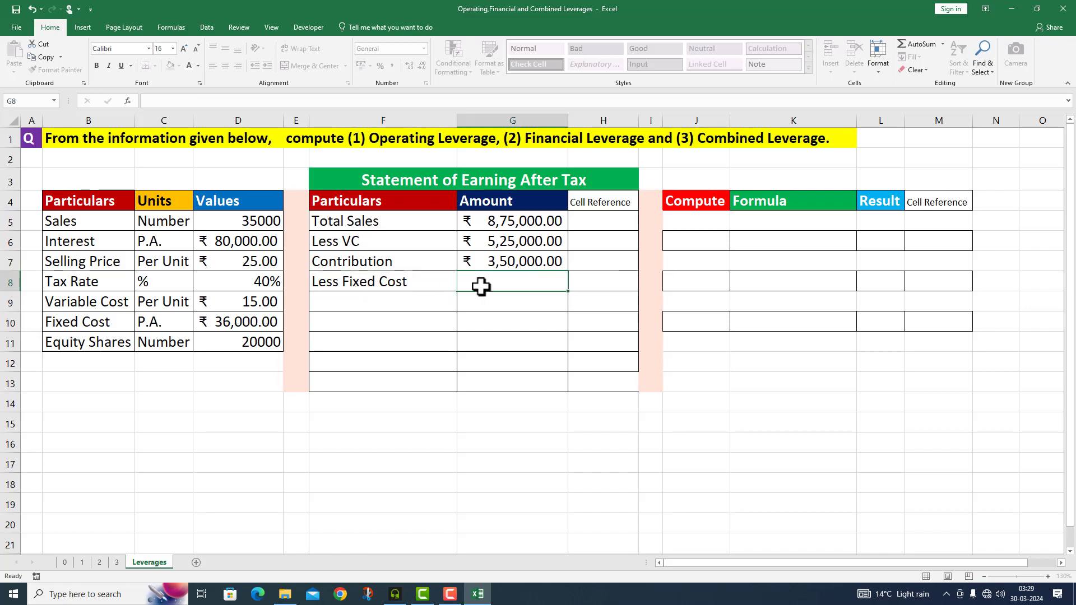
{"action": "type", "text": "="}
{"action": "left_click", "coordinate": [248, 321]}
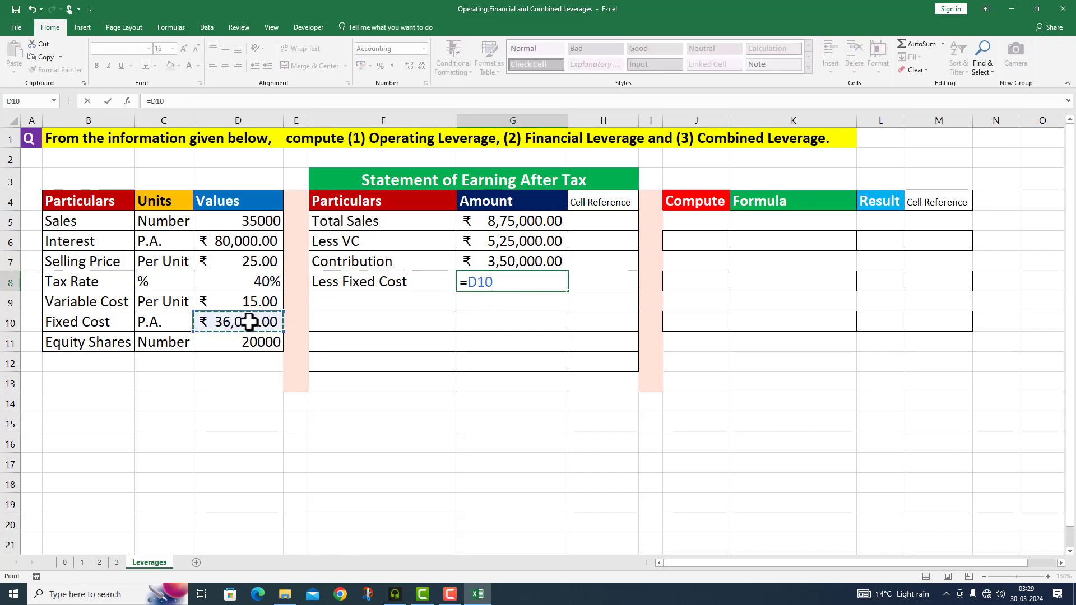
{"action": "key", "text": "Return"}
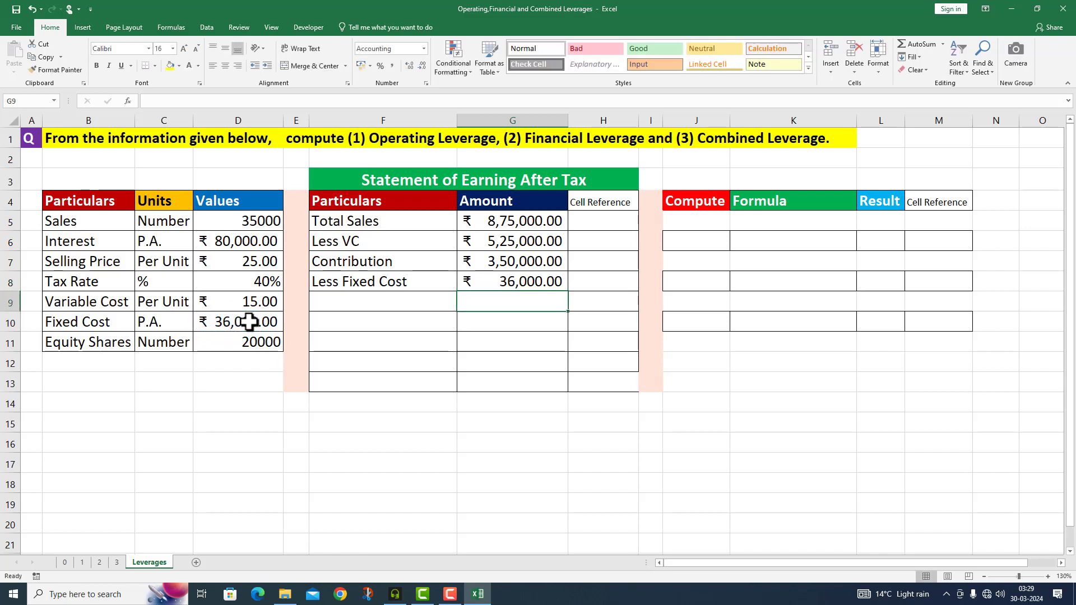
Add an "EBIT (Operating Profit)" row in F9 and calculate its amount in G9 as =G7-G8, contribution minus fixed cost
{"action": "left_click", "coordinate": [349, 301]}
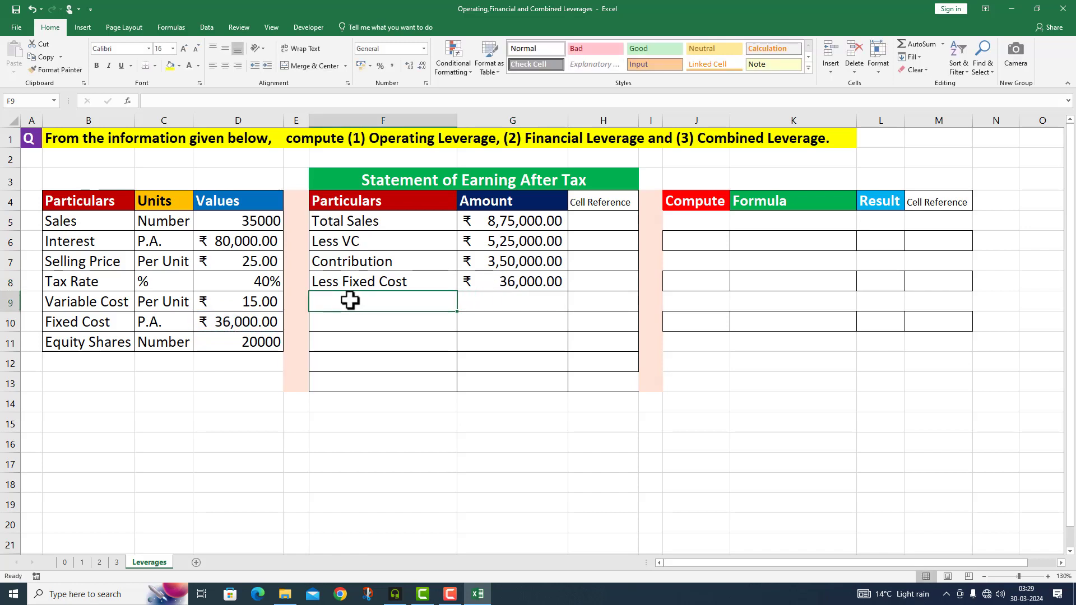
{"action": "type", "text": "EBIT ("}
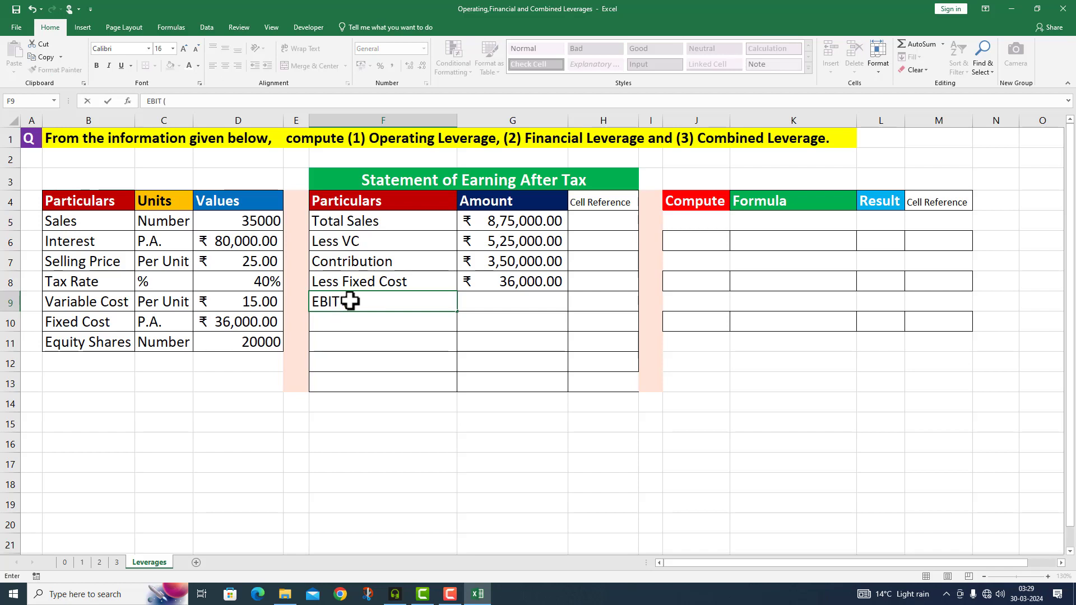
{"action": "type", "text": "Operating Pr"}
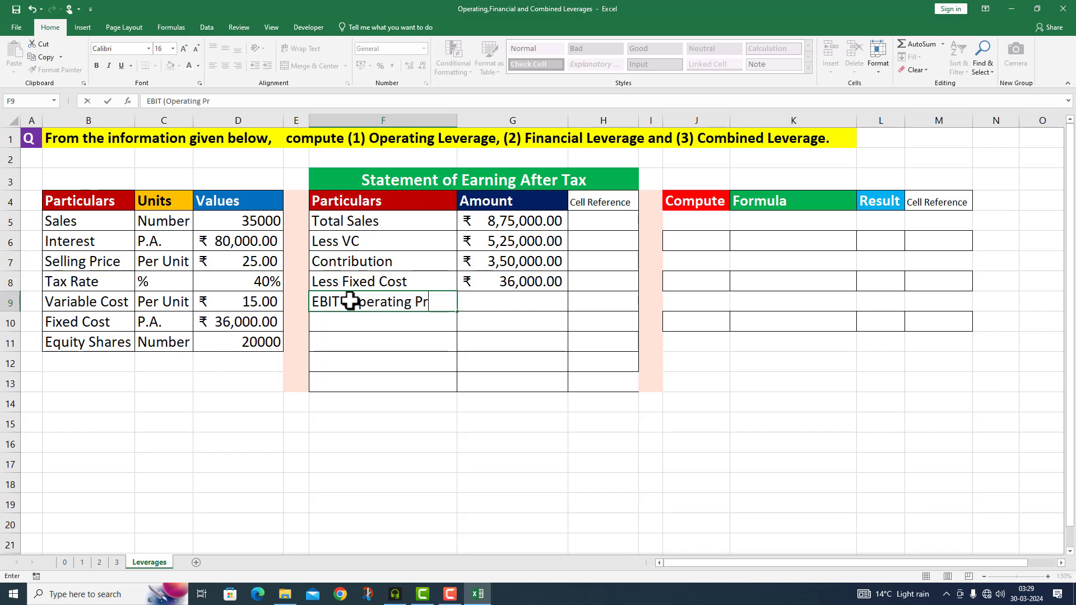
{"action": "type", "text": "ofit)"}
{"action": "left_click", "coordinate": [469, 301]}
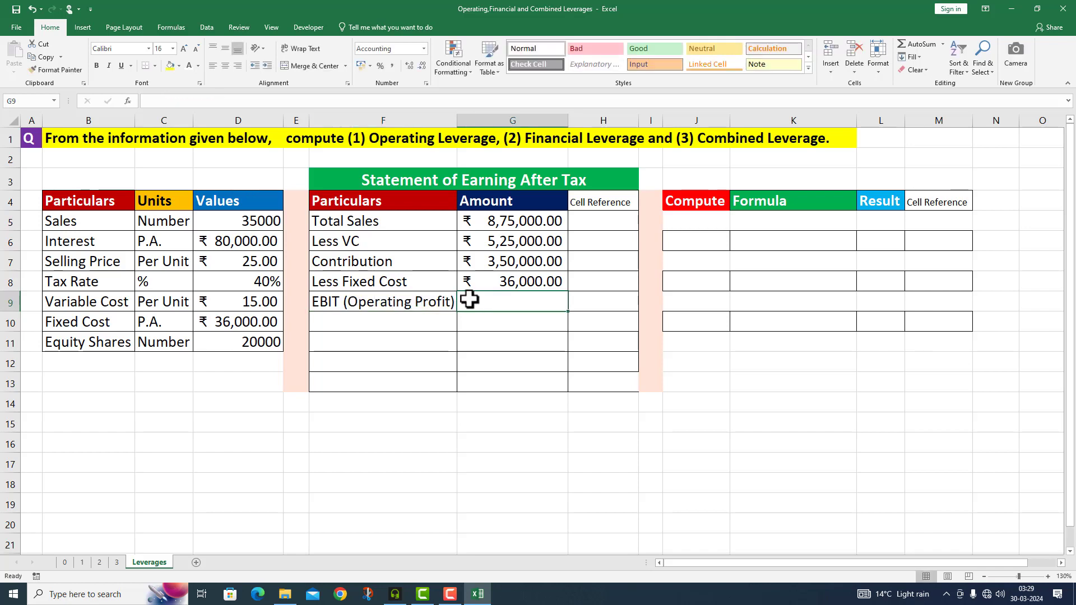
{"action": "type", "text": "="}
{"action": "left_click", "coordinate": [502, 261]}
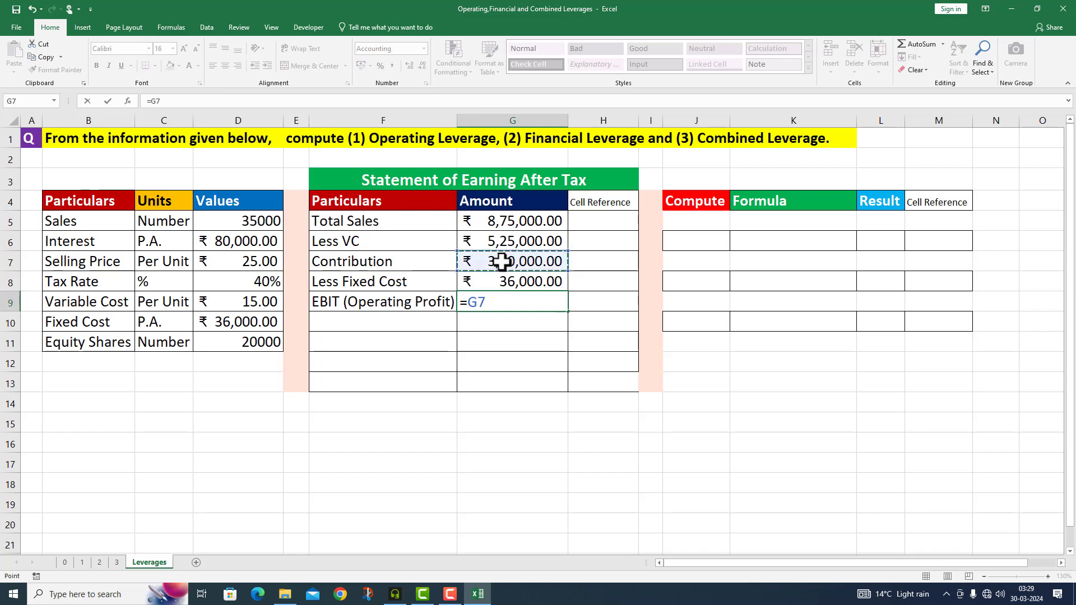
{"action": "type", "text": "-"}
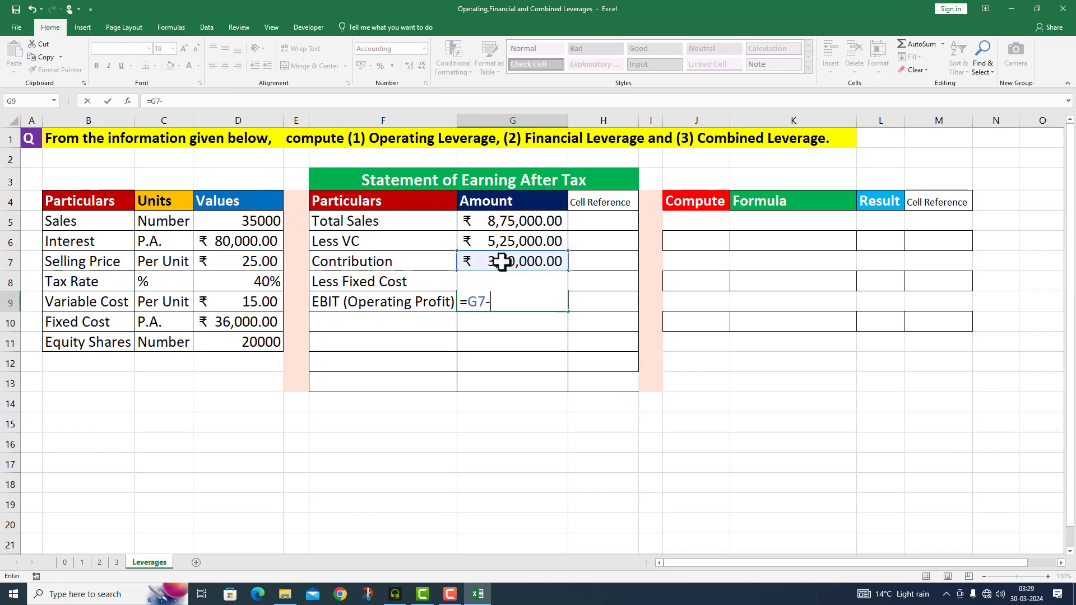
{"action": "type", "text": "G8"}
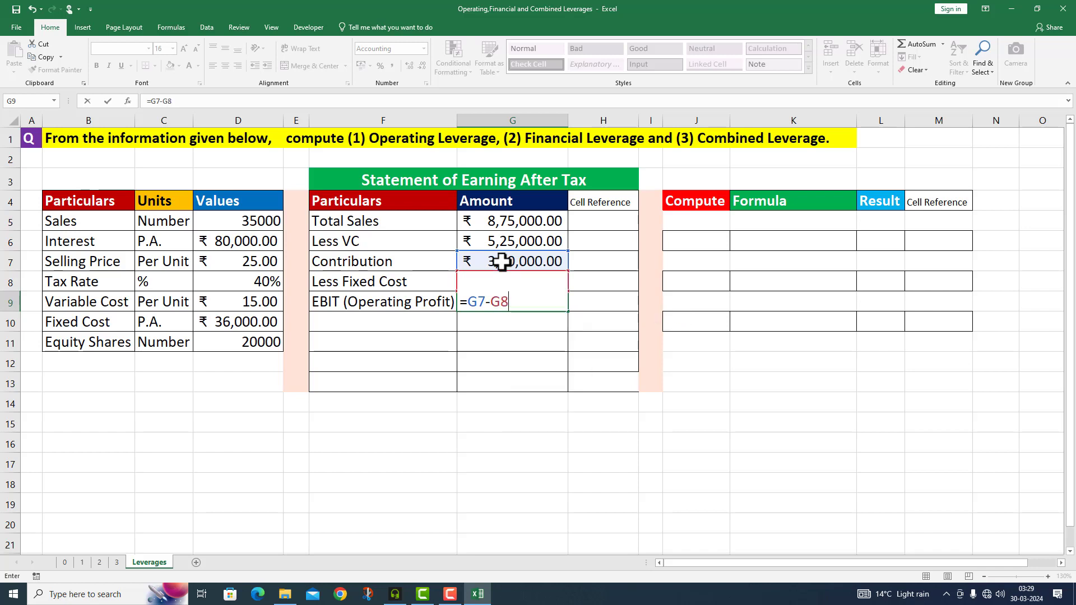
{"action": "key", "text": "Return"}
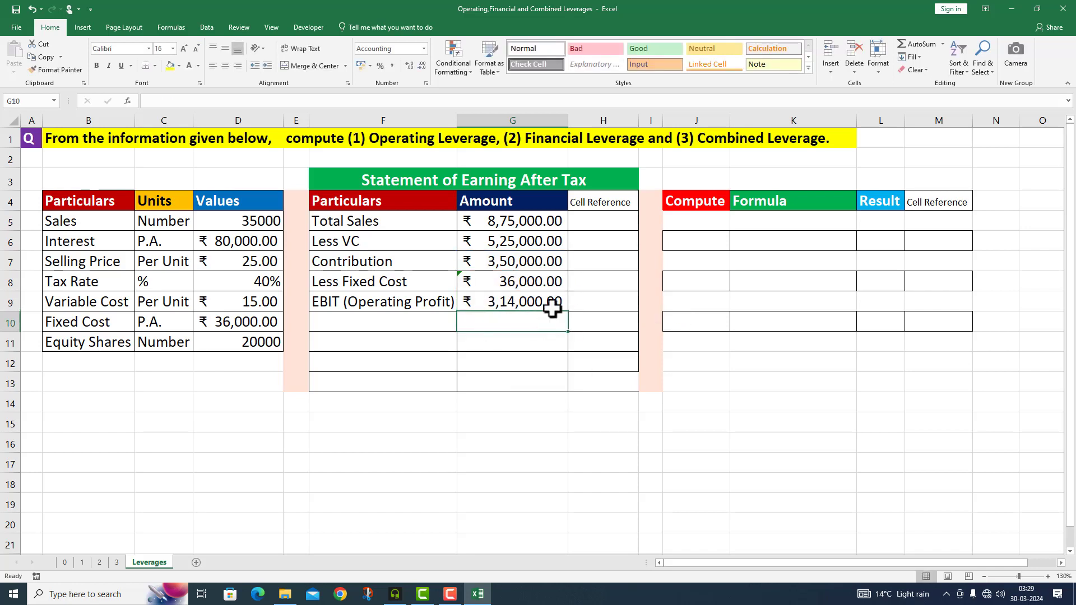
Add a "Less Interest" row in F10 and link its amount in G10 to the given interest with =D6
{"action": "left_click", "coordinate": [339, 320]}
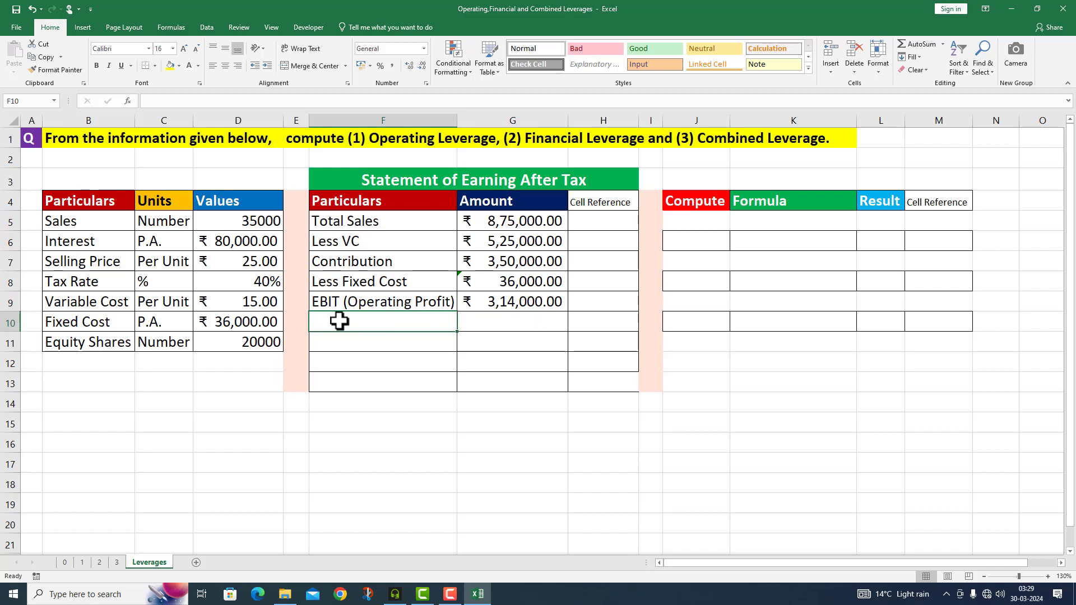
{"action": "type", "text": "Less"}
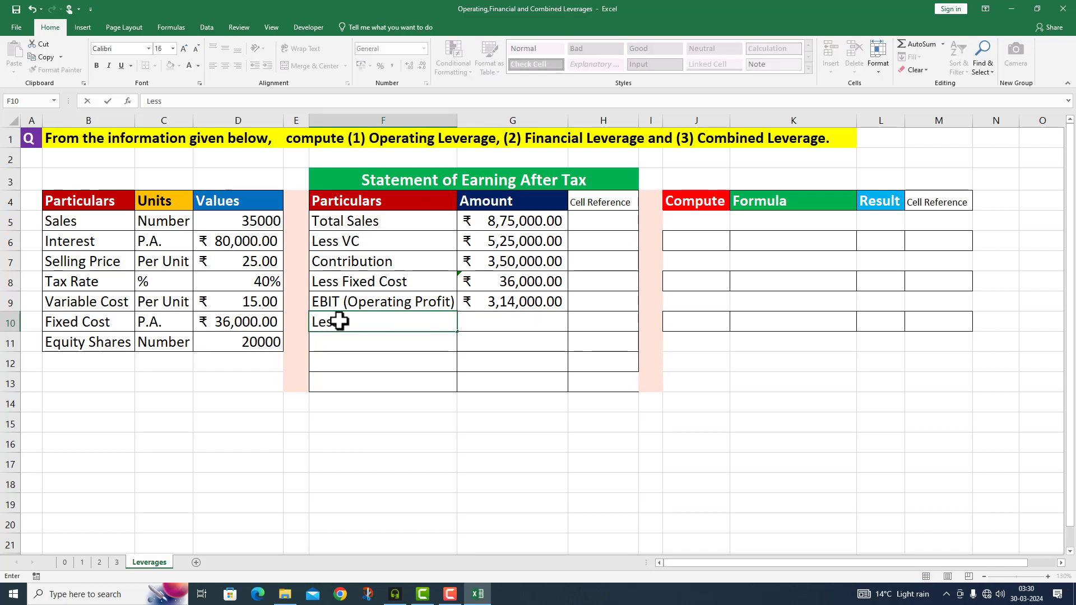
{"action": "type", "text": "Less Interest"}
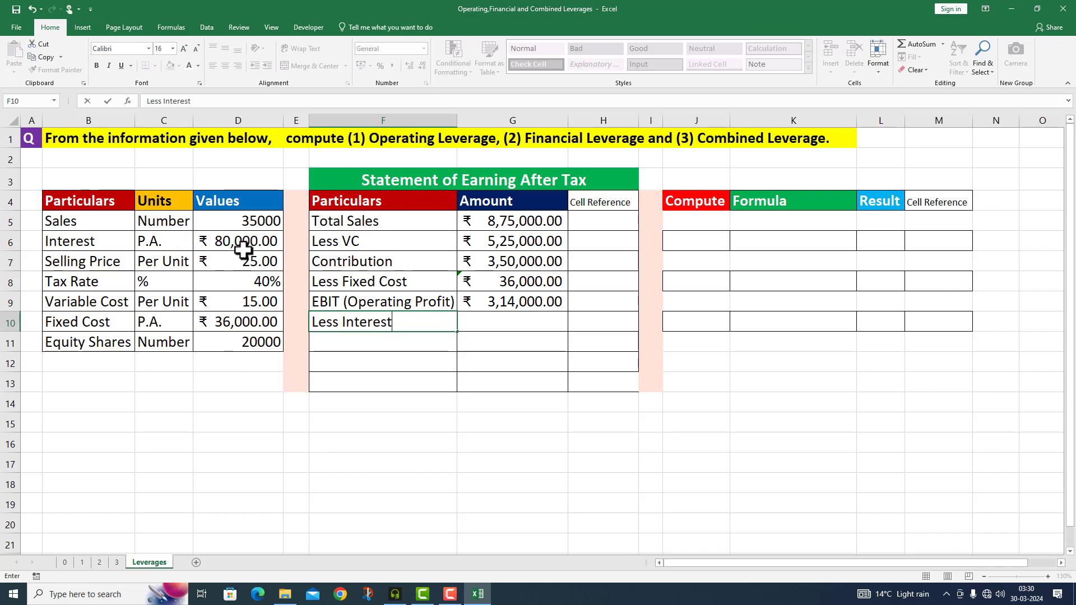
{"action": "left_click", "coordinate": [505, 323]}
{"action": "type", "text": "="}
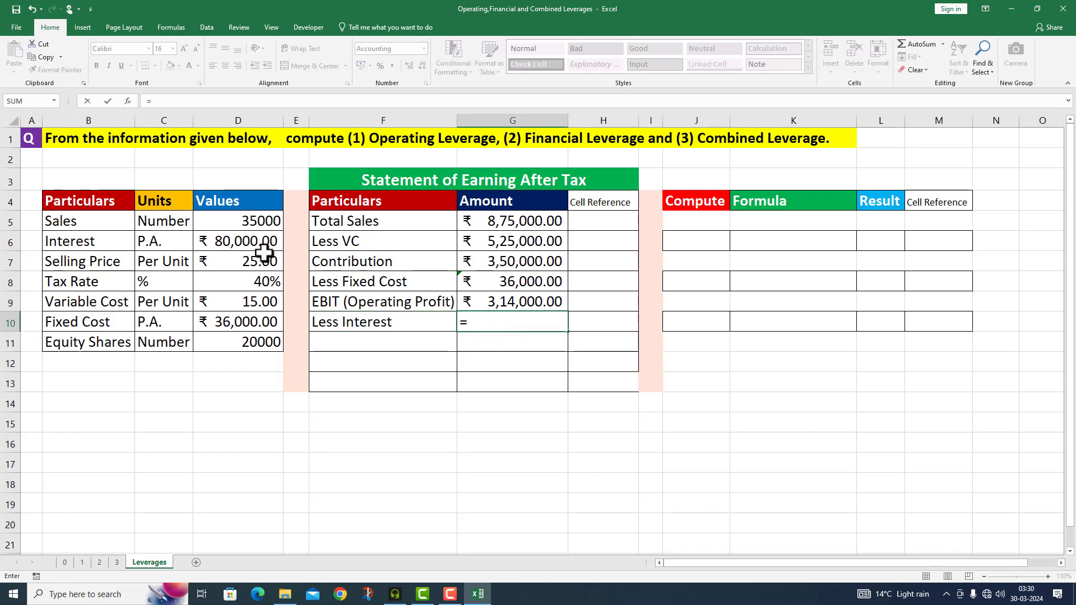
{"action": "left_click", "coordinate": [218, 242]}
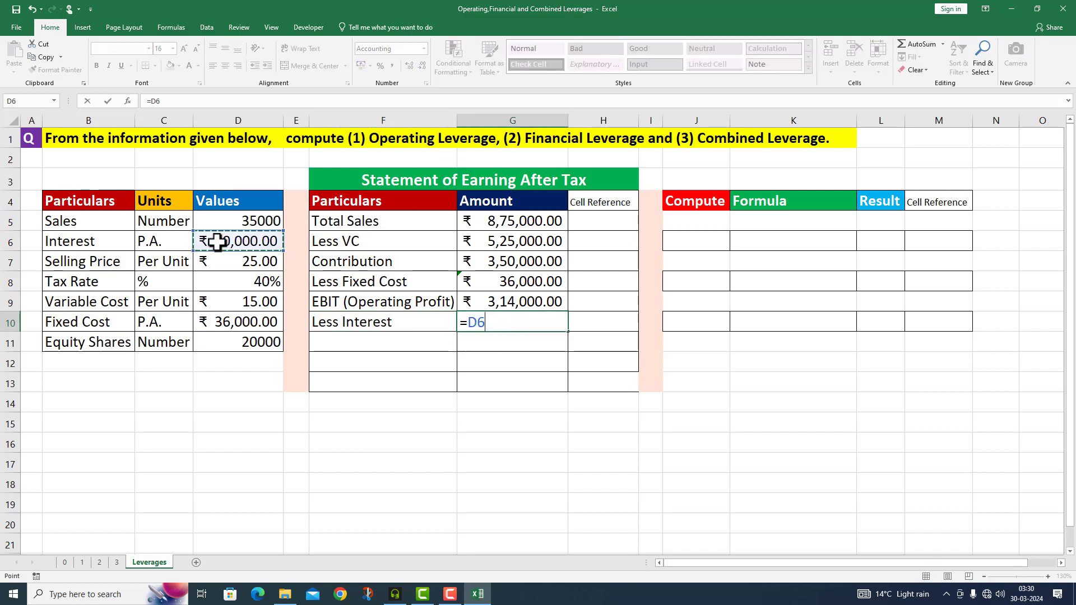
{"action": "key", "text": "Return"}
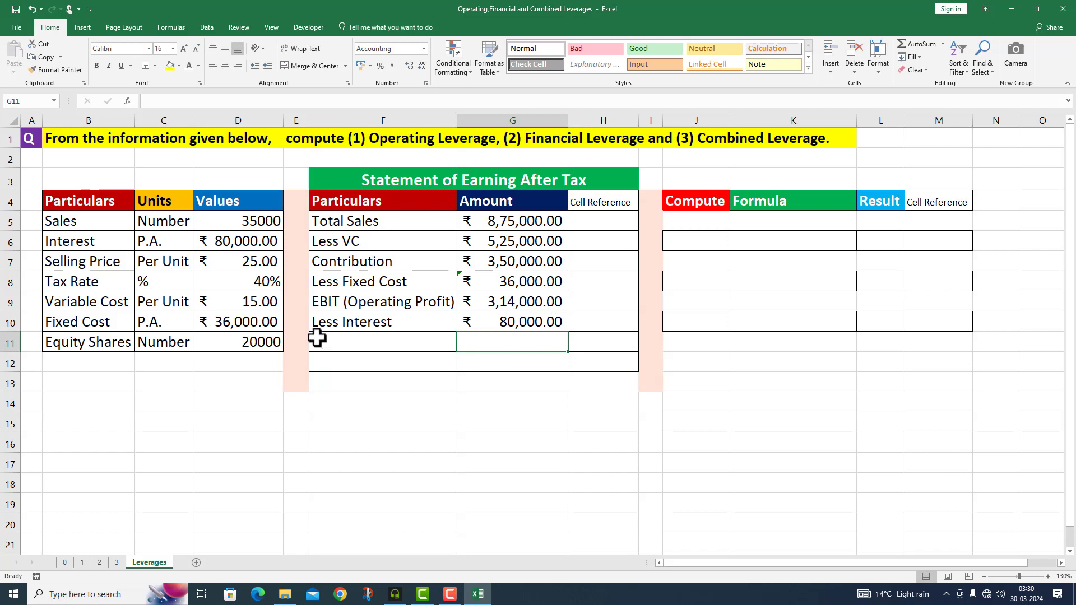
Add an "EBT" row in F11 and calculate its amount in G11 as =G9-G10, EBIT minus interest
{"action": "left_click", "coordinate": [335, 338]}
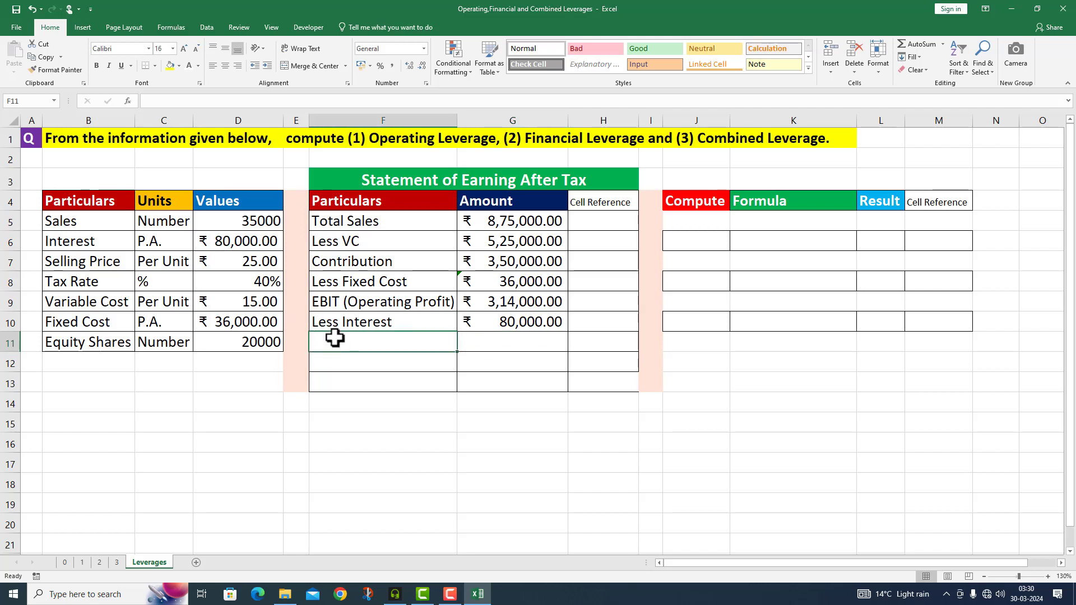
{"action": "type", "text": "EBT"}
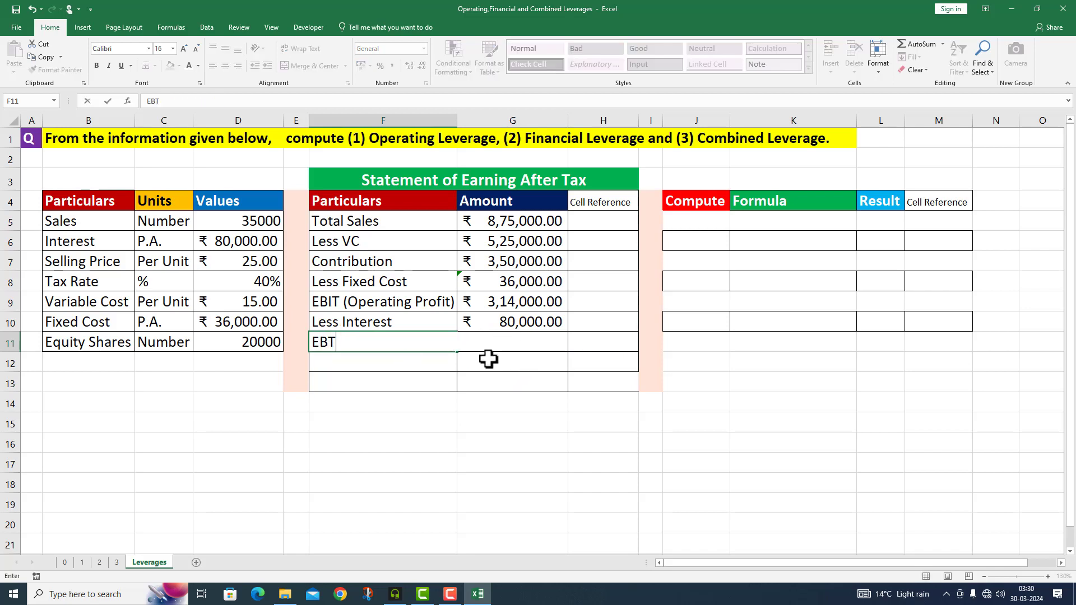
{"action": "left_click", "coordinate": [487, 341]}
{"action": "type", "text": "="}
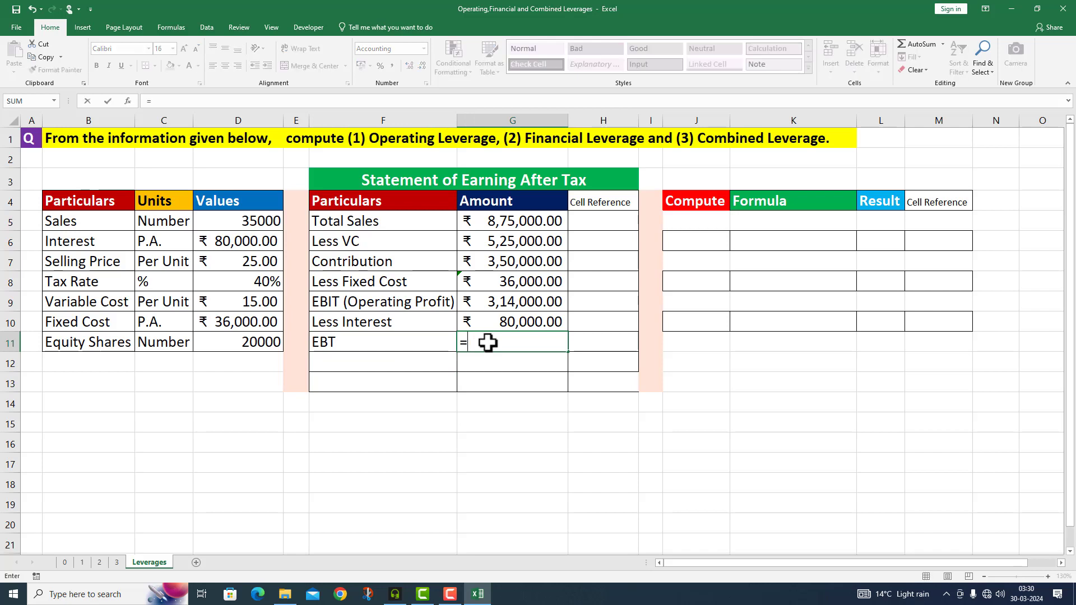
{"action": "left_click", "coordinate": [494, 302]}
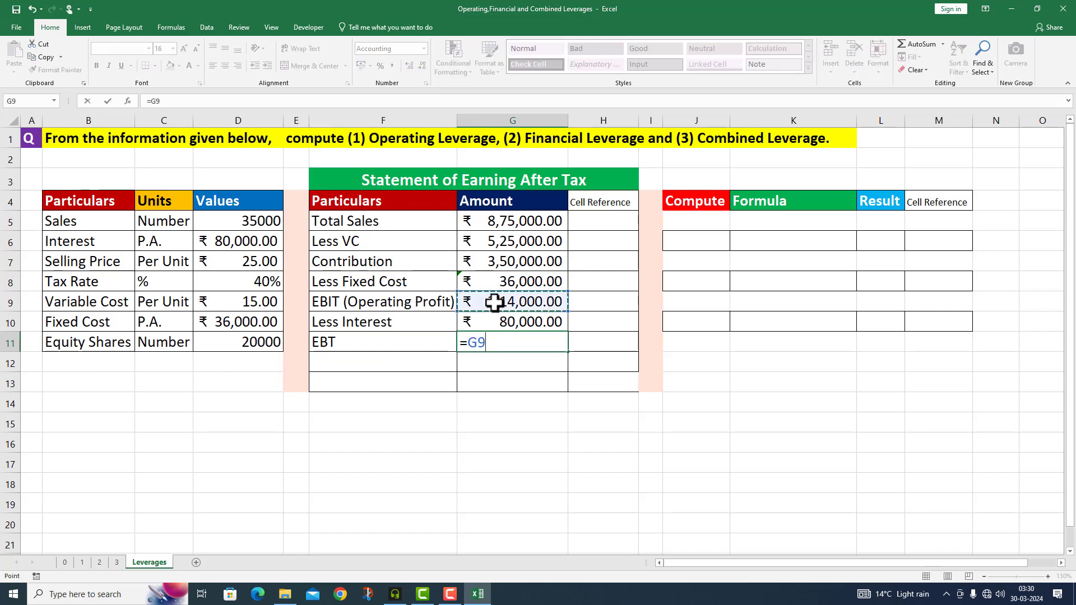
{"action": "type", "text": "-G10"}
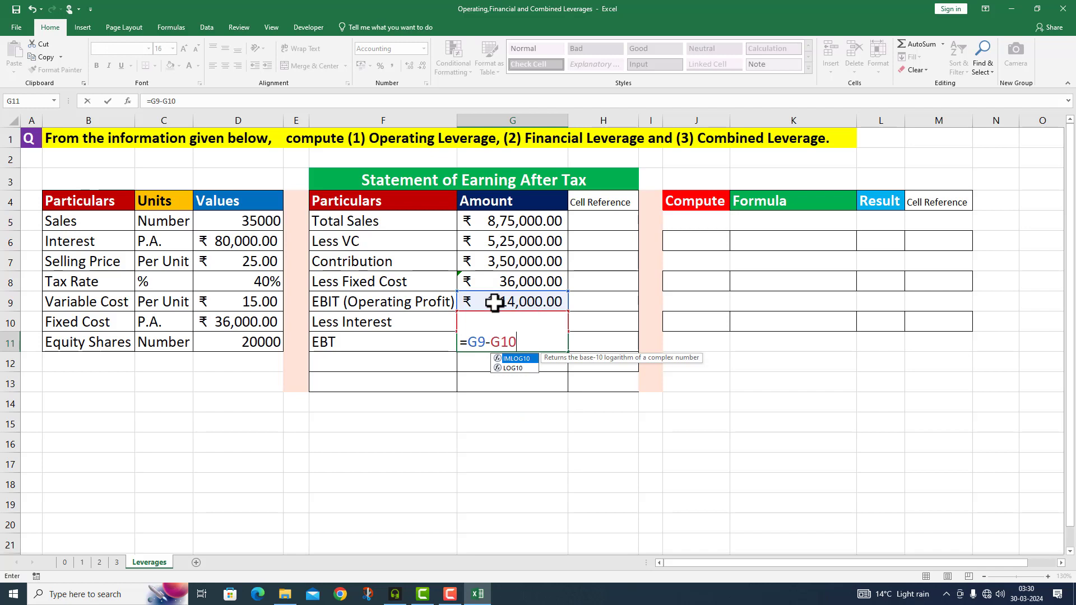
{"action": "key", "text": "Return"}
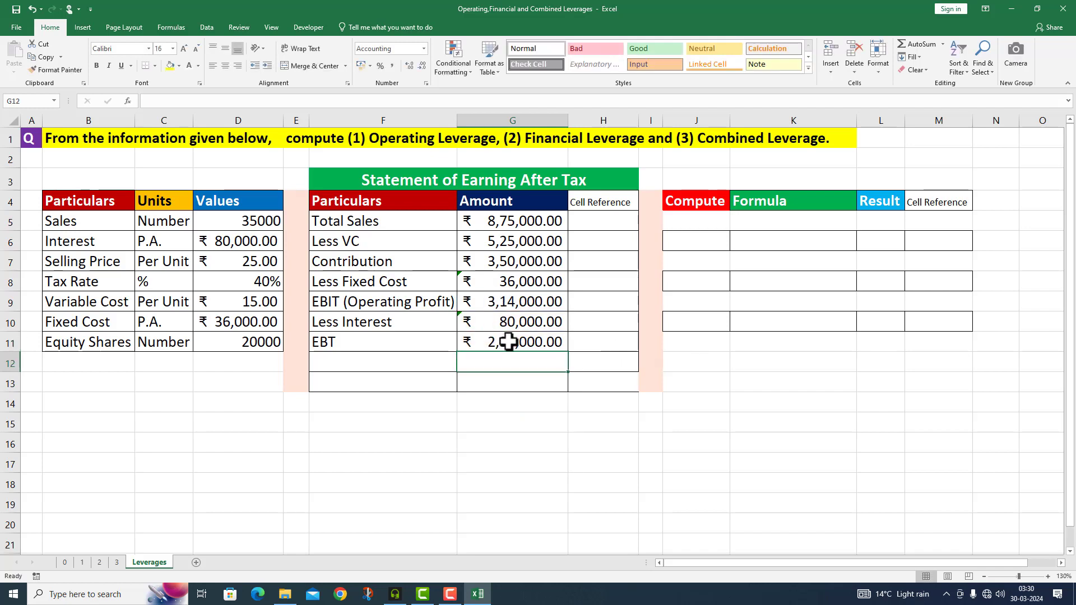
Add a "Less Tax" row in F12 and calculate its amount in G12 as =G11*D8, EBT times the tax rate
{"action": "left_click", "coordinate": [359, 360]}
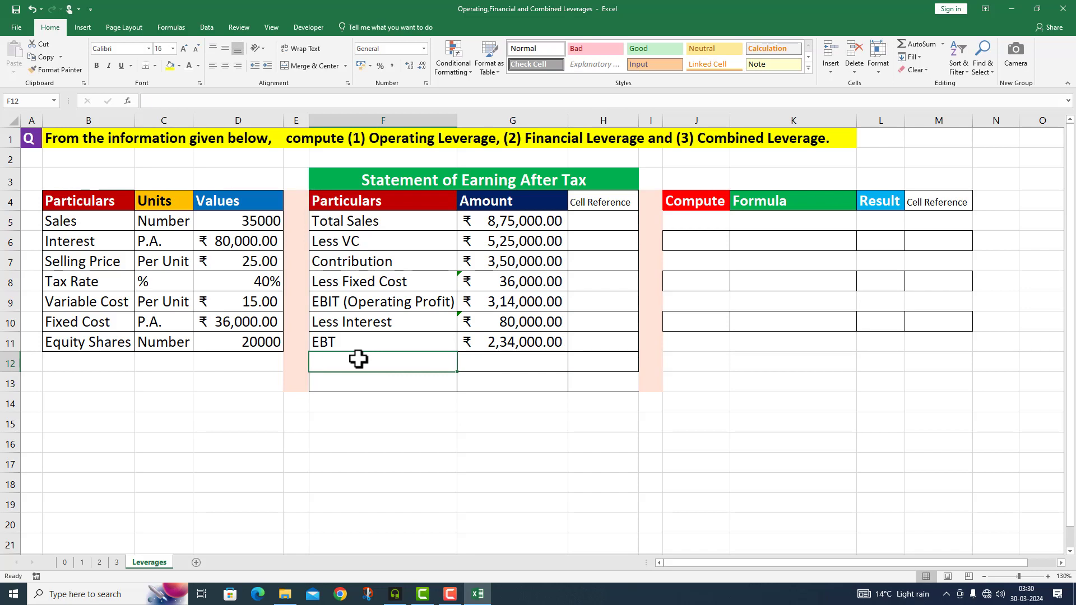
{"action": "type", "text": "Less Tax"}
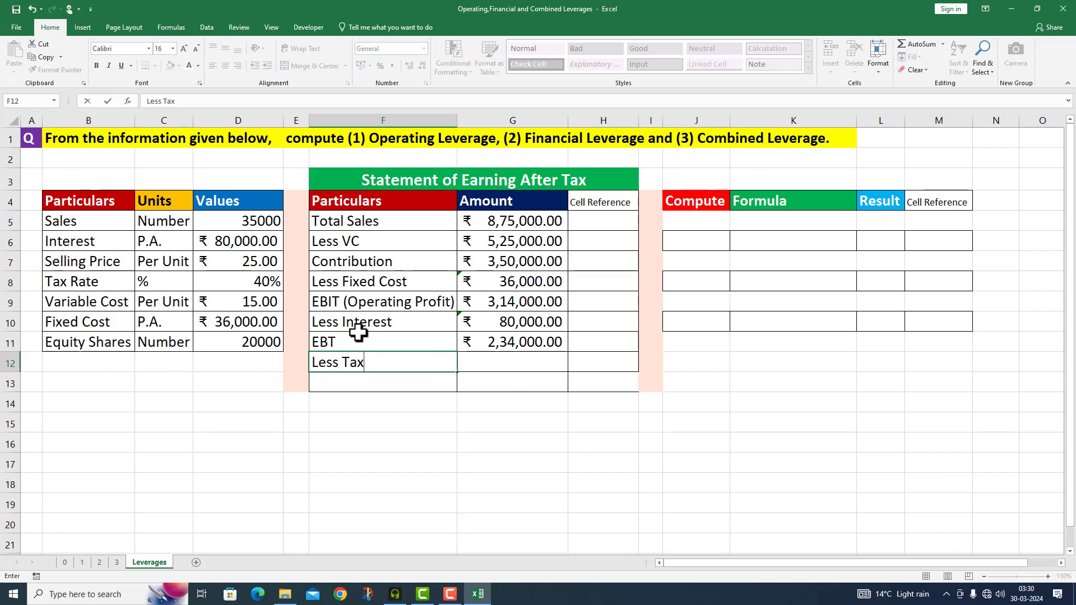
{"action": "left_click", "coordinate": [472, 360]}
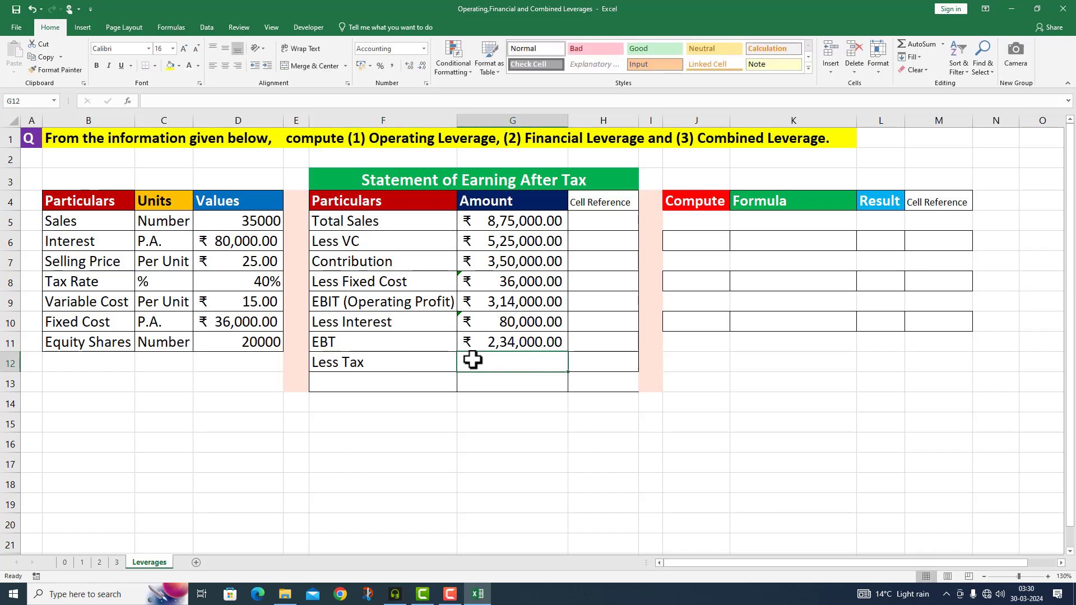
{"action": "left_click", "coordinate": [529, 341]}
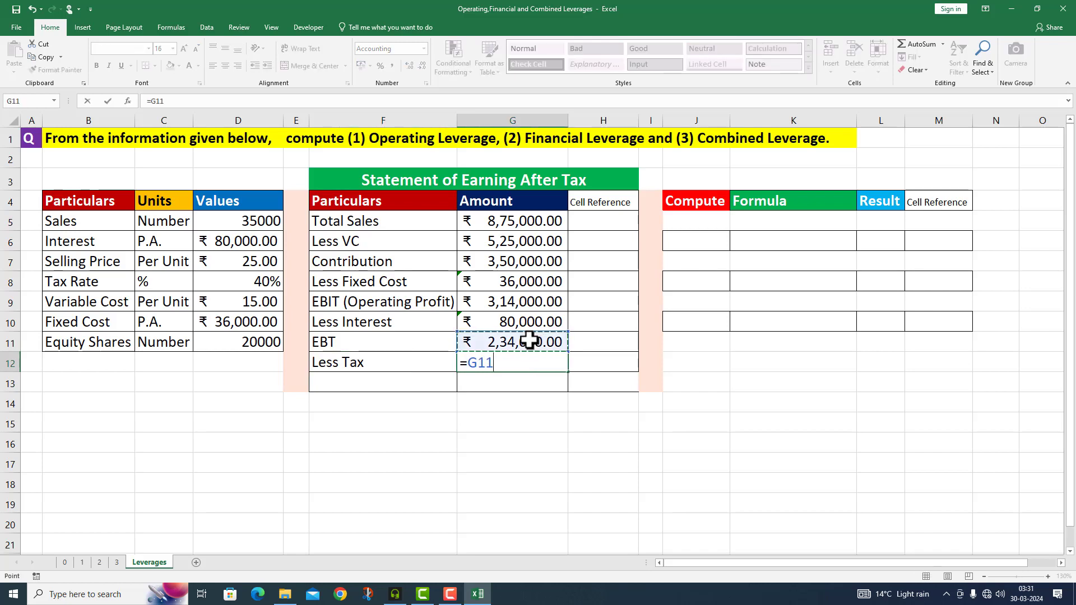
{"action": "type", "text": "*"}
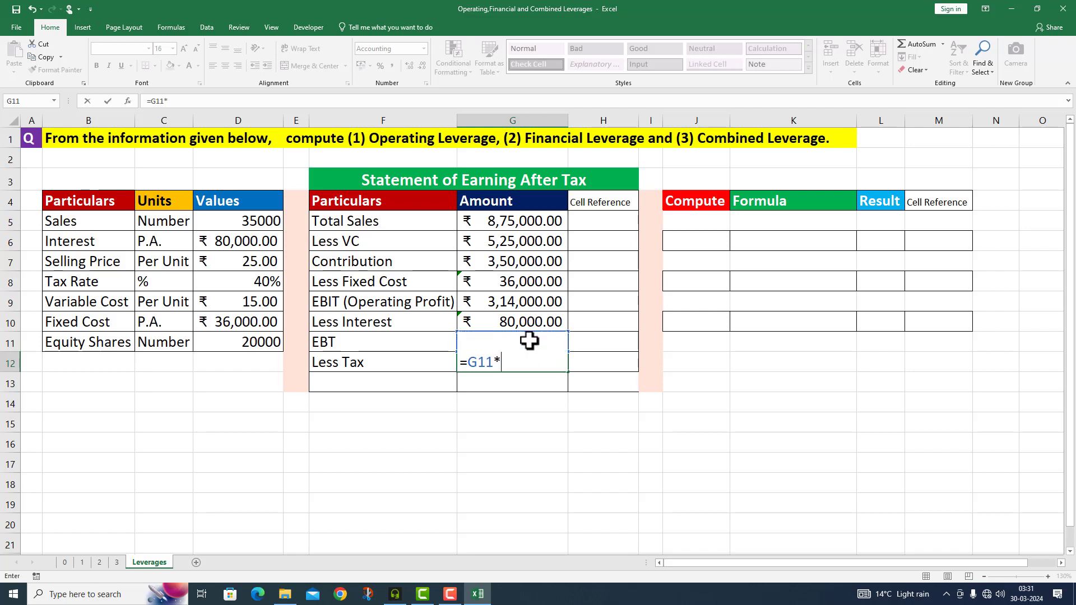
{"action": "left_click", "coordinate": [242, 282]}
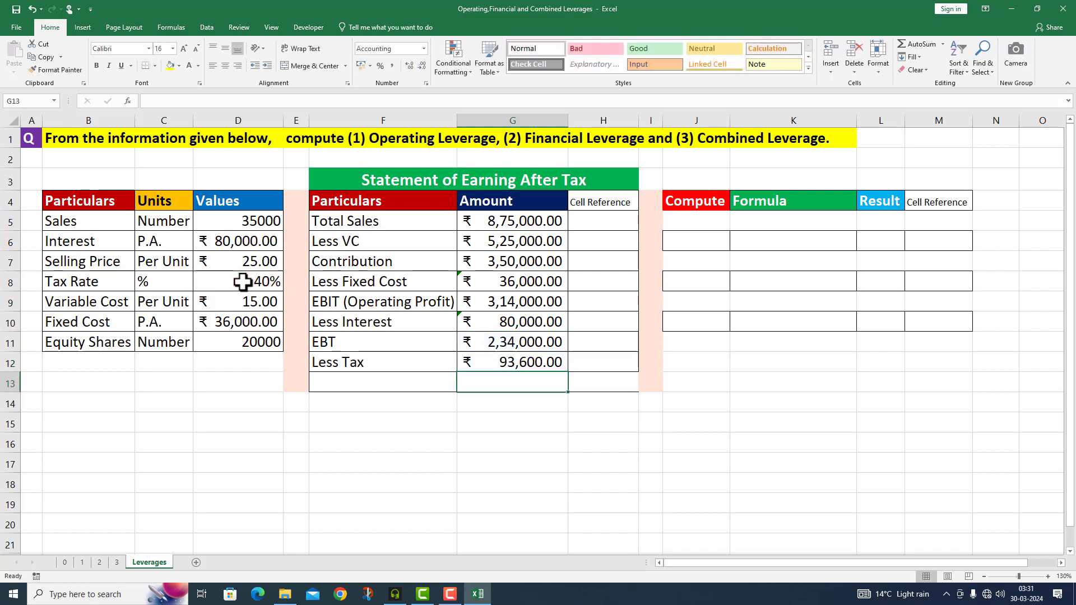
{"action": "key", "text": "Return"}
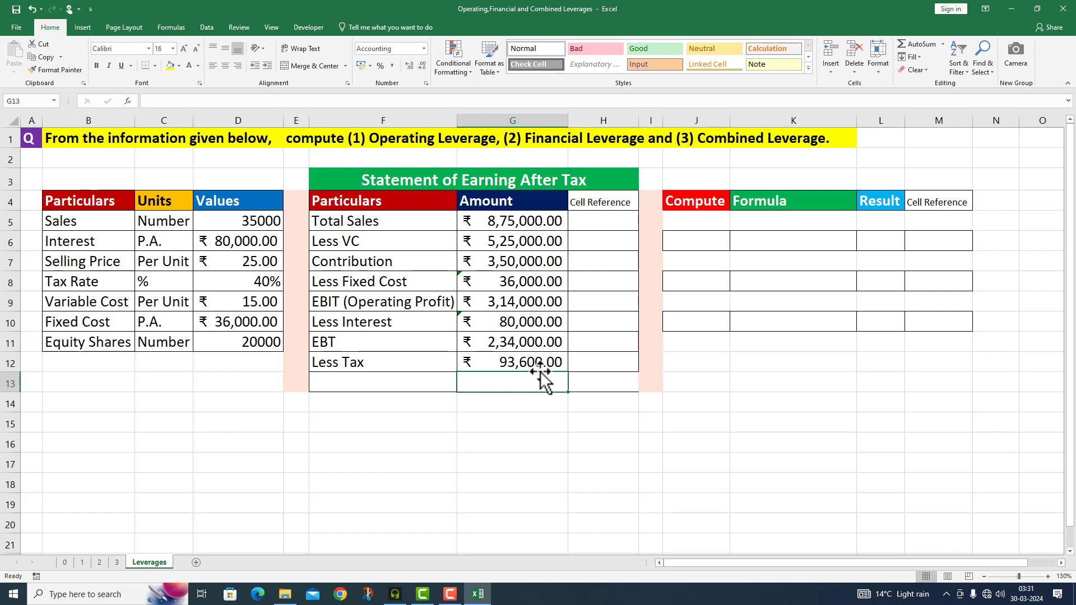
Add an "EAT" row in F13 and calculate its amount in G13 as =G11-G12, EBT minus tax
{"action": "left_click", "coordinate": [367, 382]}
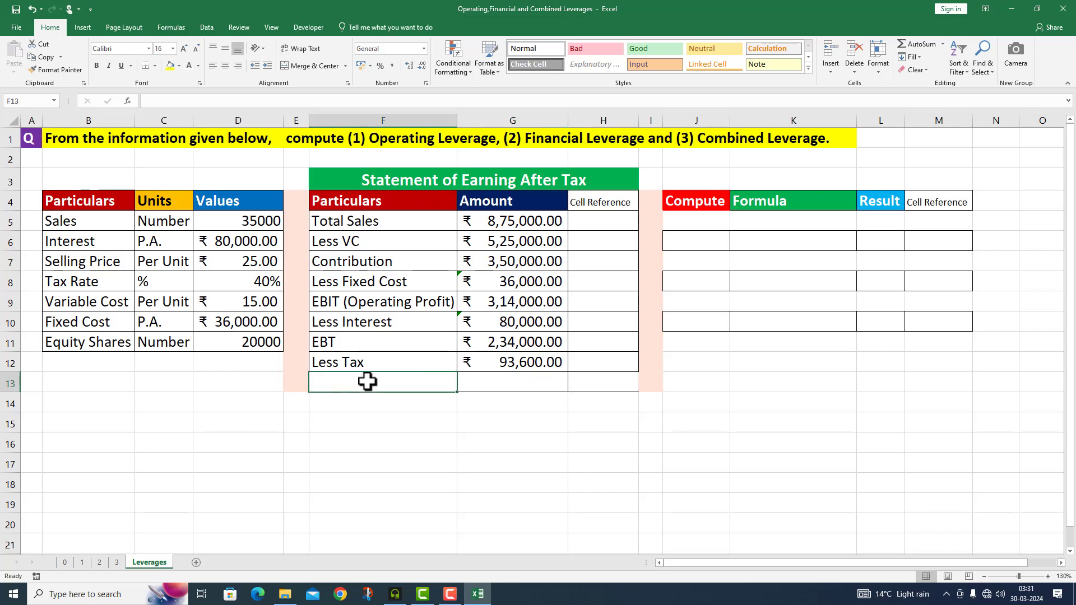
{"action": "type", "text": "EAT"}
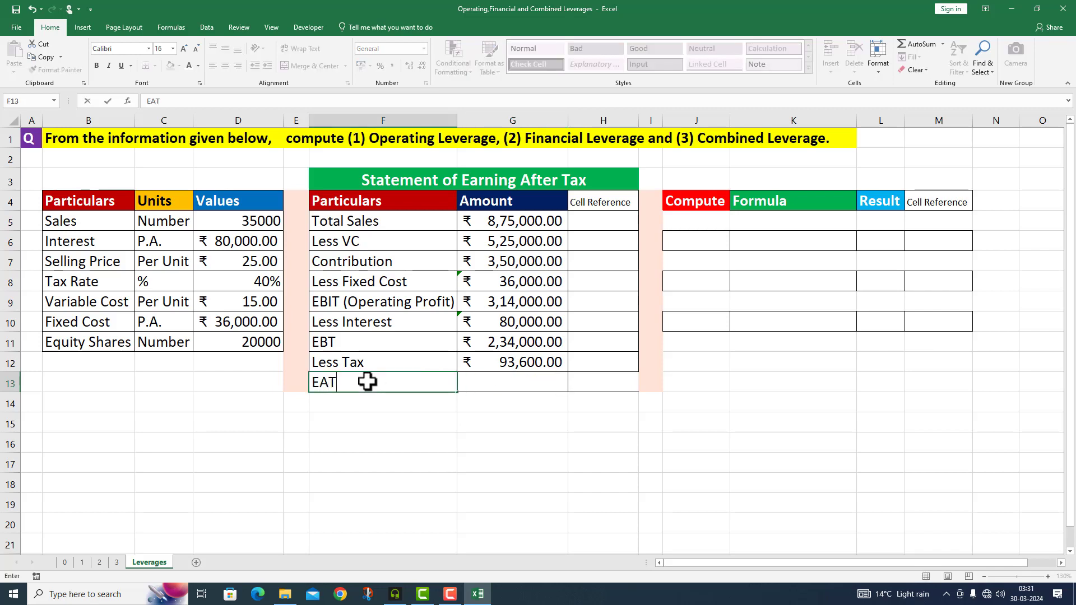
{"action": "double_click", "coordinate": [476, 384]}
{"action": "type", "text": "="}
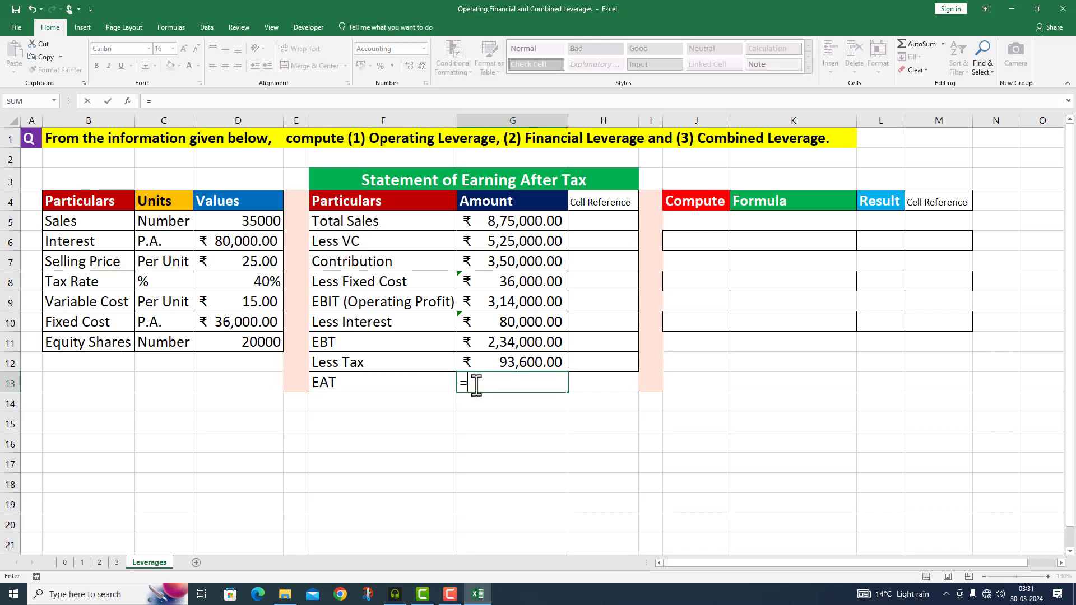
{"action": "left_click", "coordinate": [493, 337]}
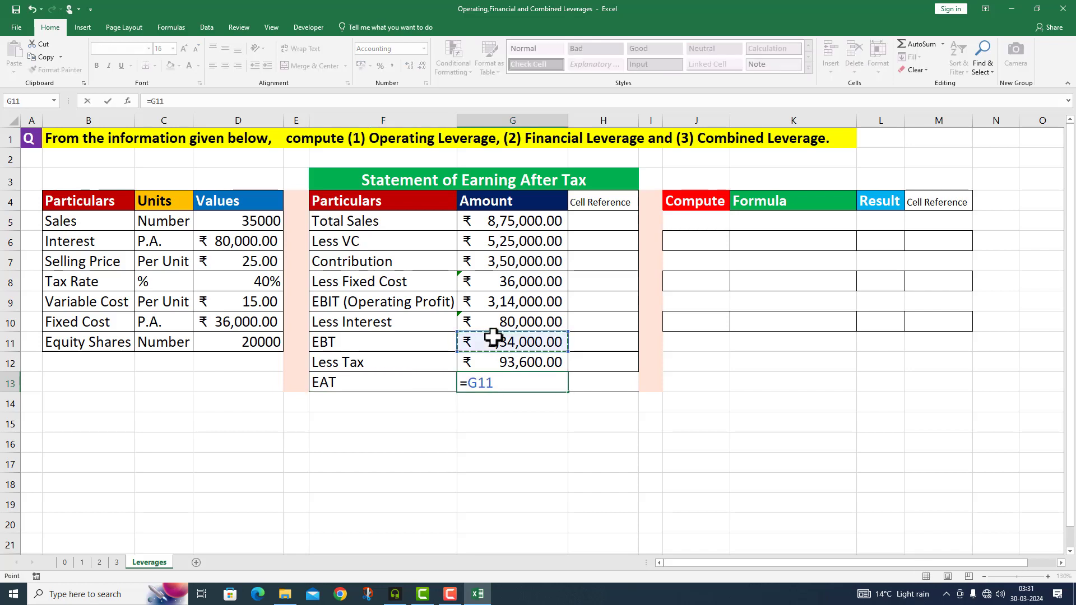
{"action": "type", "text": "-G12"}
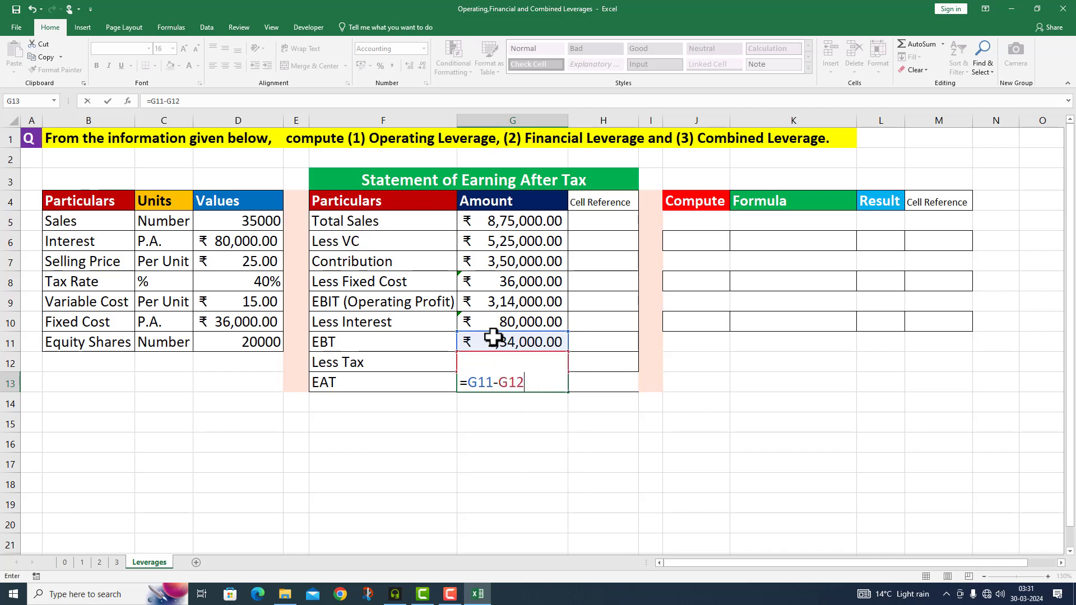
{"action": "key", "text": "Return"}
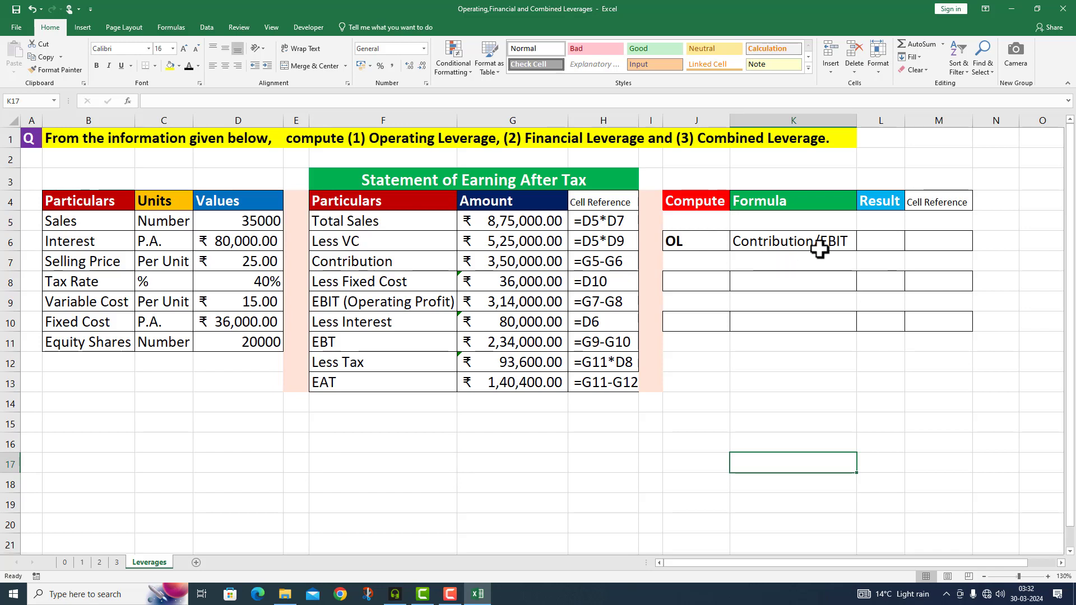
Calculate the operating leverage (OL) result in L6 as =G7/G9, contribution divided by EBIT
{"action": "left_click", "coordinate": [870, 242]}
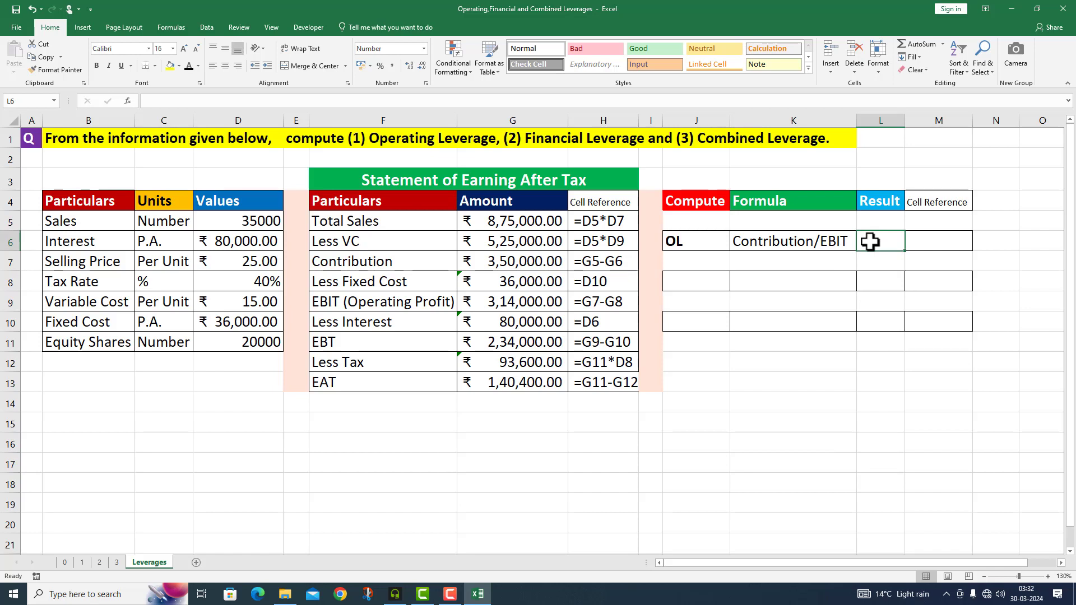
{"action": "type", "text": "="}
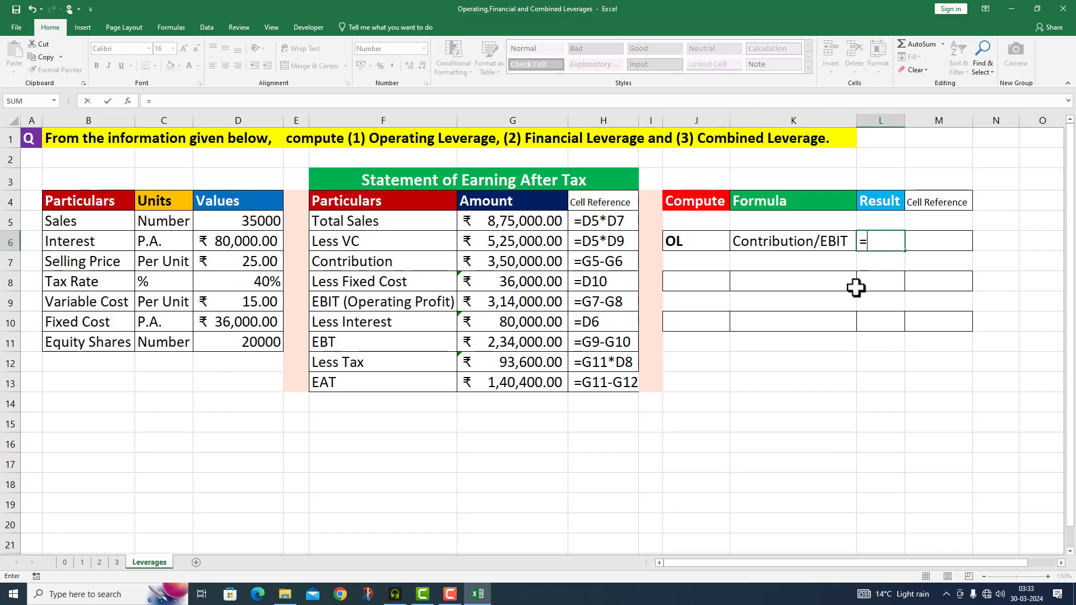
{"action": "left_click", "coordinate": [543, 268]}
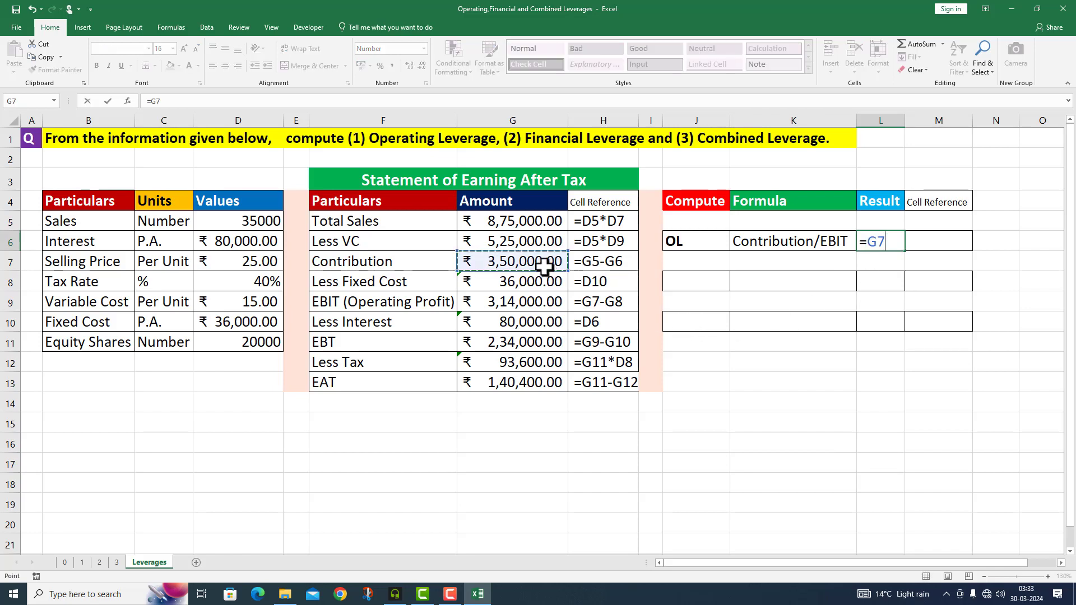
{"action": "type", "text": "/"}
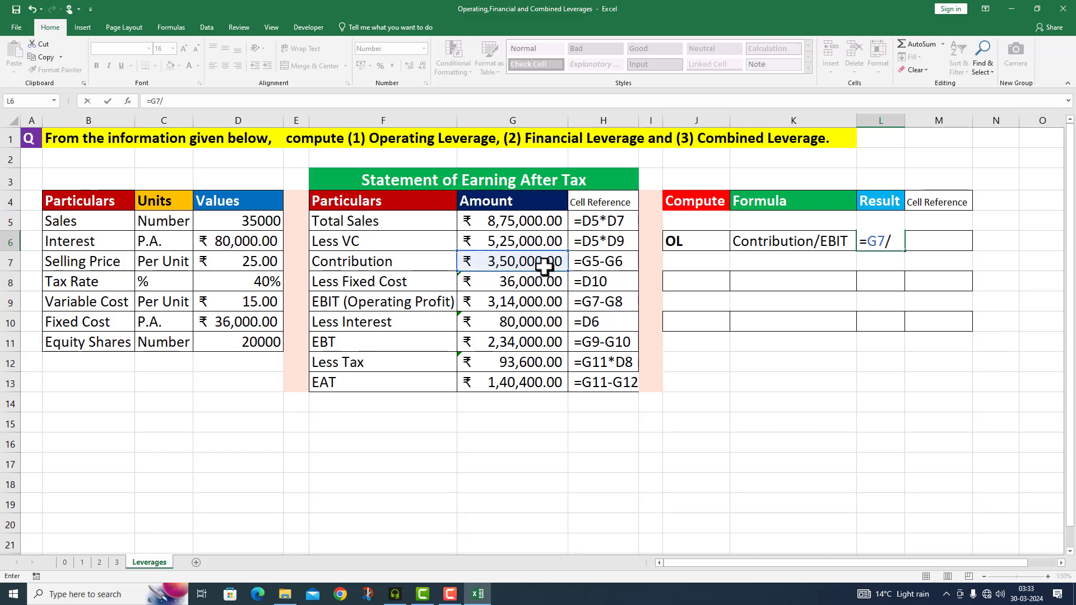
{"action": "left_click", "coordinate": [530, 304]}
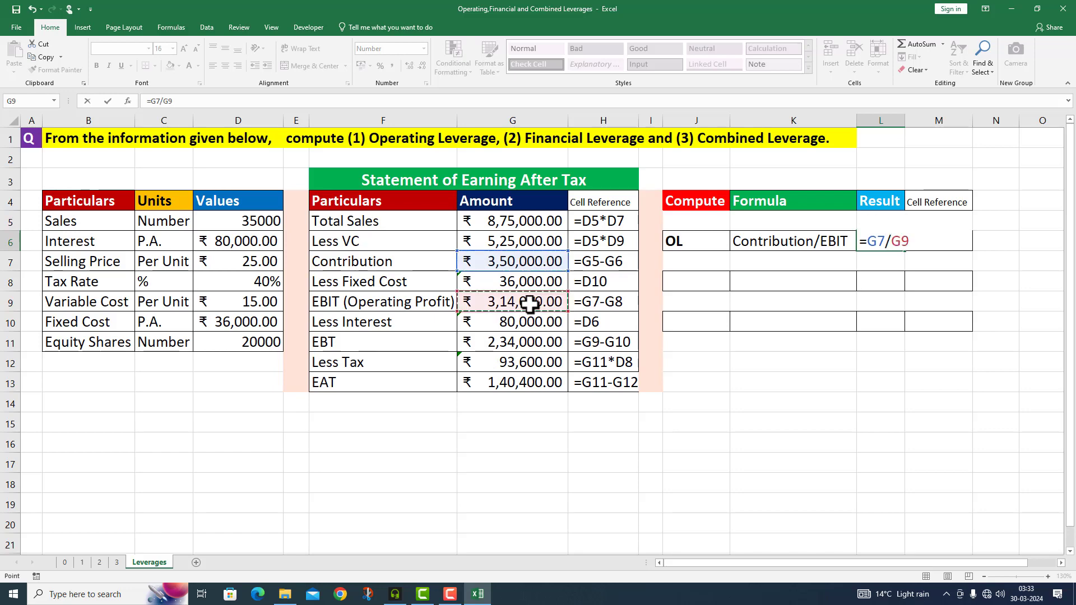
{"action": "key", "text": "Return"}
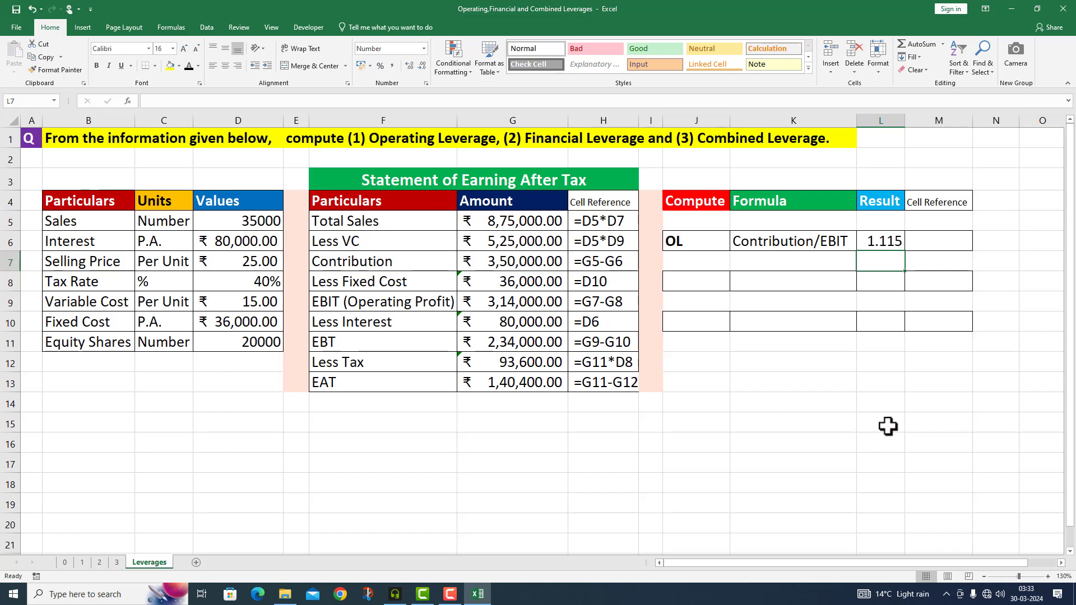
Add the "FL" label and formula EBIT/EBT in row 8 and calculate the result in L8 as =G9/G11, EBIT divided by EBT
{"action": "key", "text": "ctrl+shift+f"}
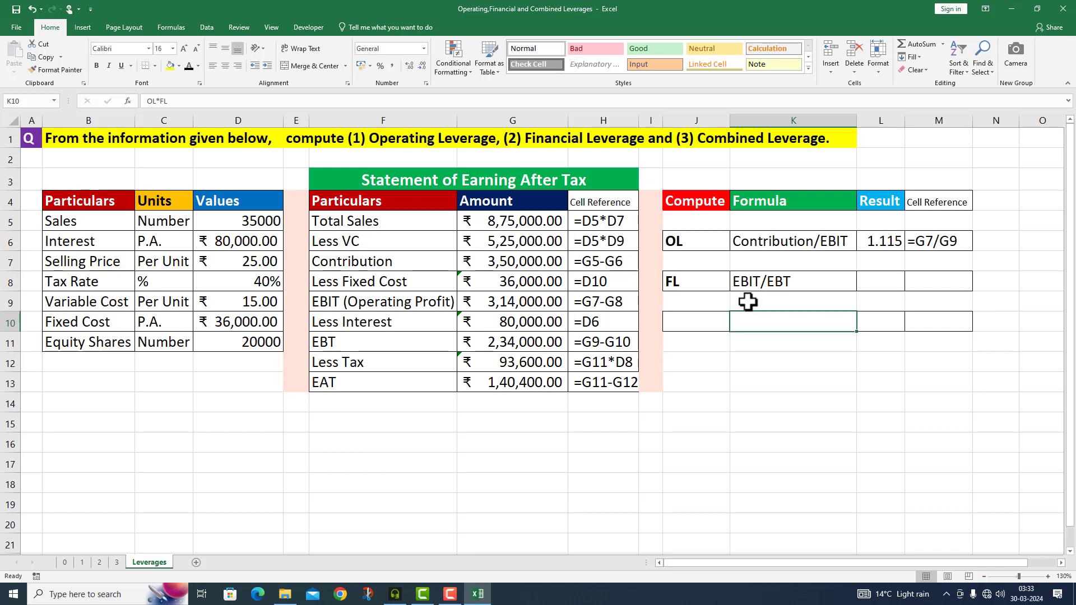
{"action": "left_click", "coordinate": [876, 281]}
{"action": "type", "text": "="}
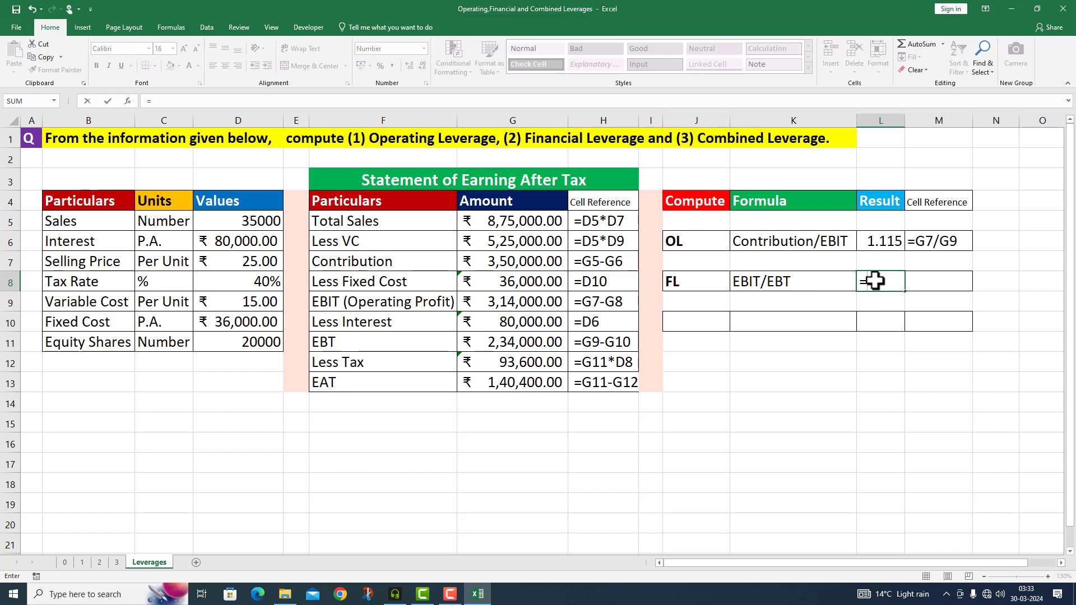
{"action": "left_click", "coordinate": [526, 301]}
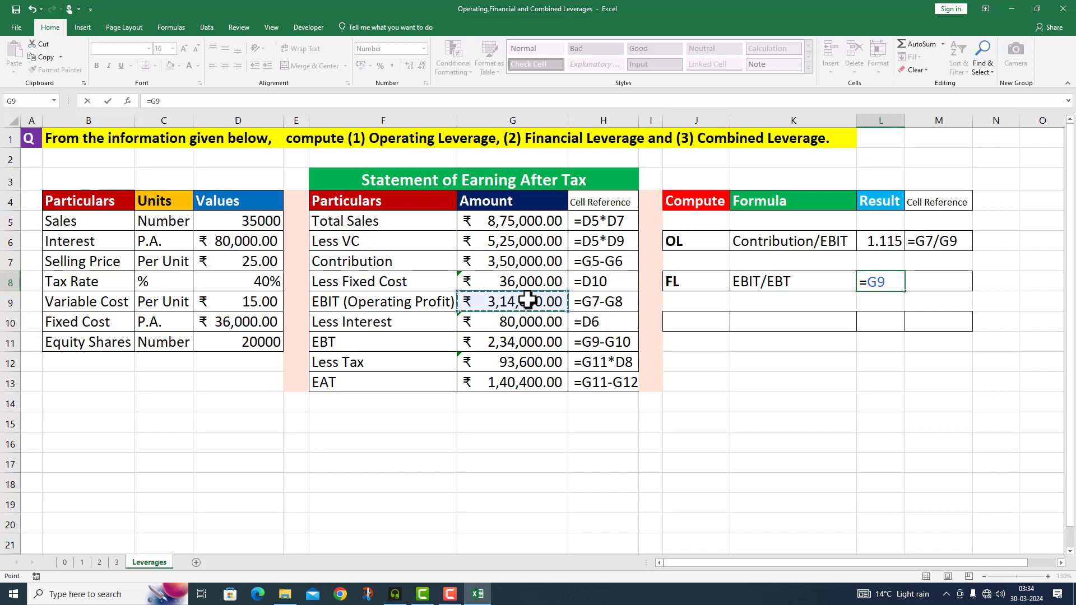
{"action": "type", "text": "/"}
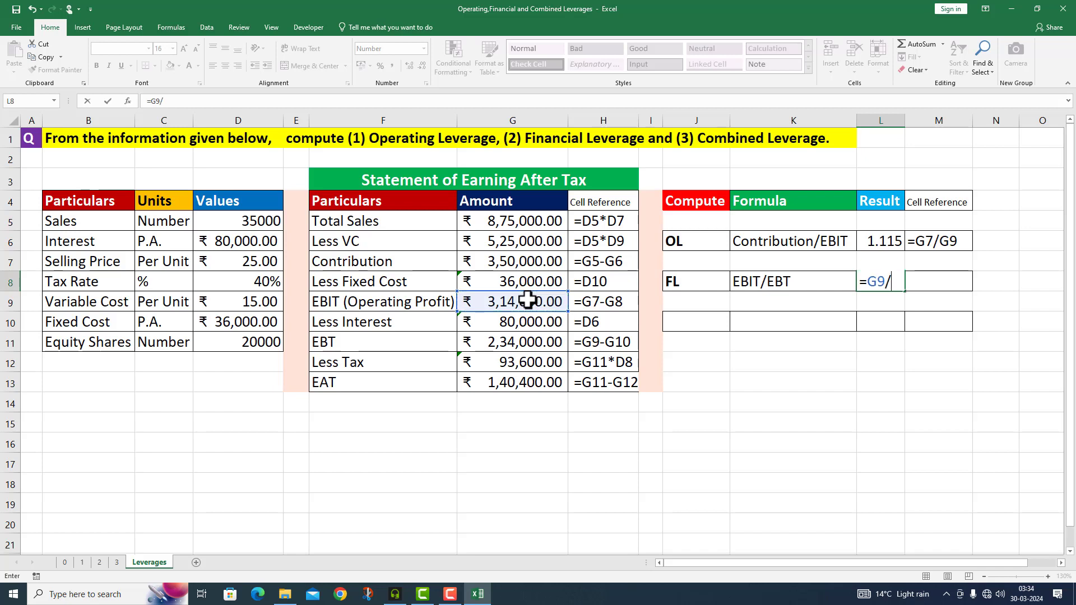
{"action": "left_click", "coordinate": [496, 344]}
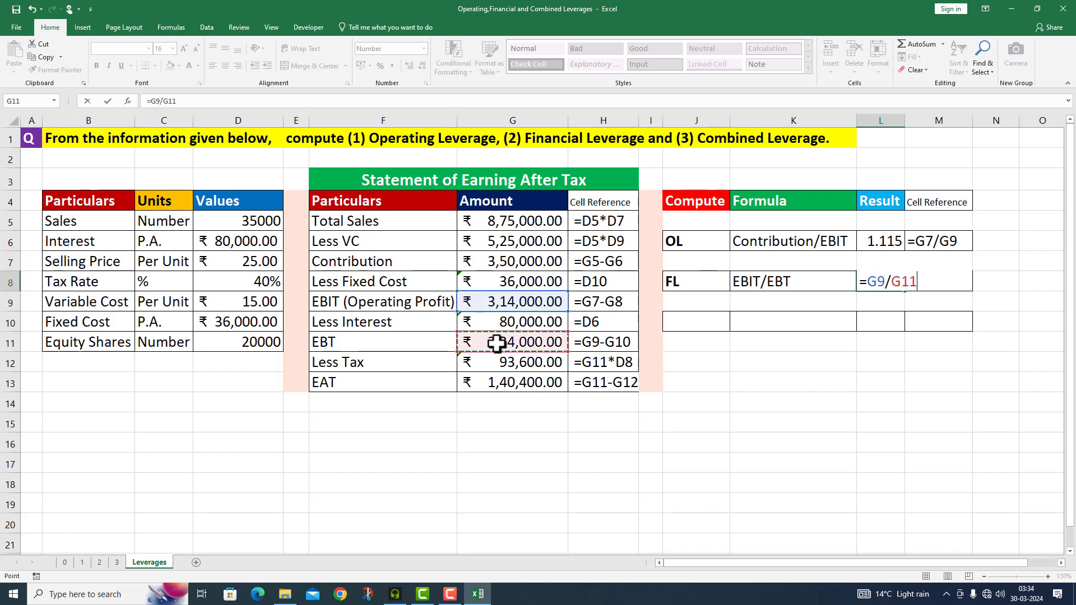
{"action": "key", "text": "Return"}
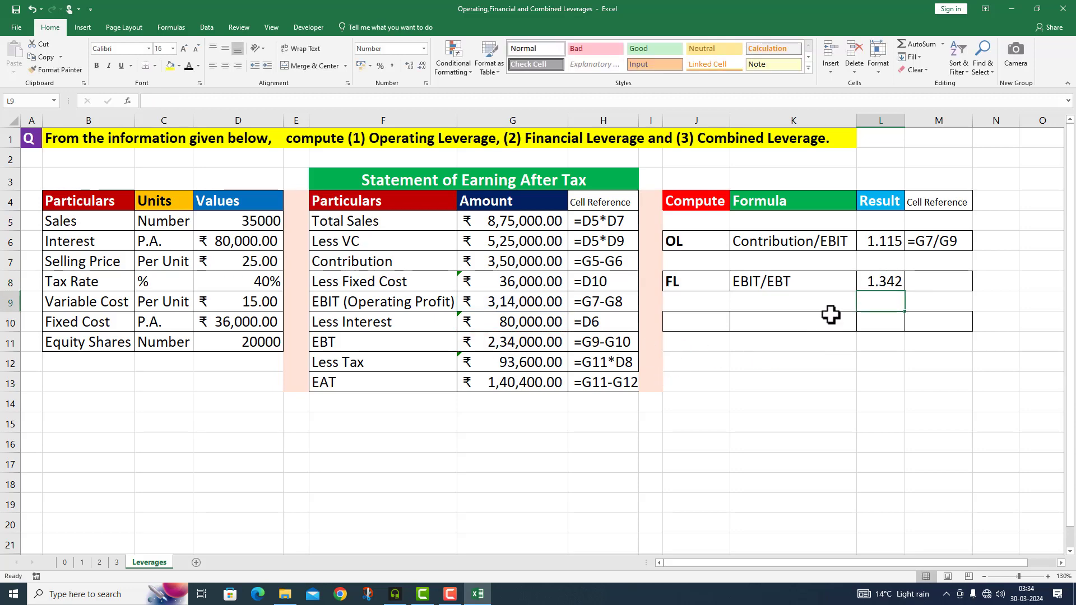
Add the "CL" label and formula OL*FL in row 10 and calculate the result in L10 as =L6*L8, operating times financial leverage
{"action": "left_click", "coordinate": [695, 363]}
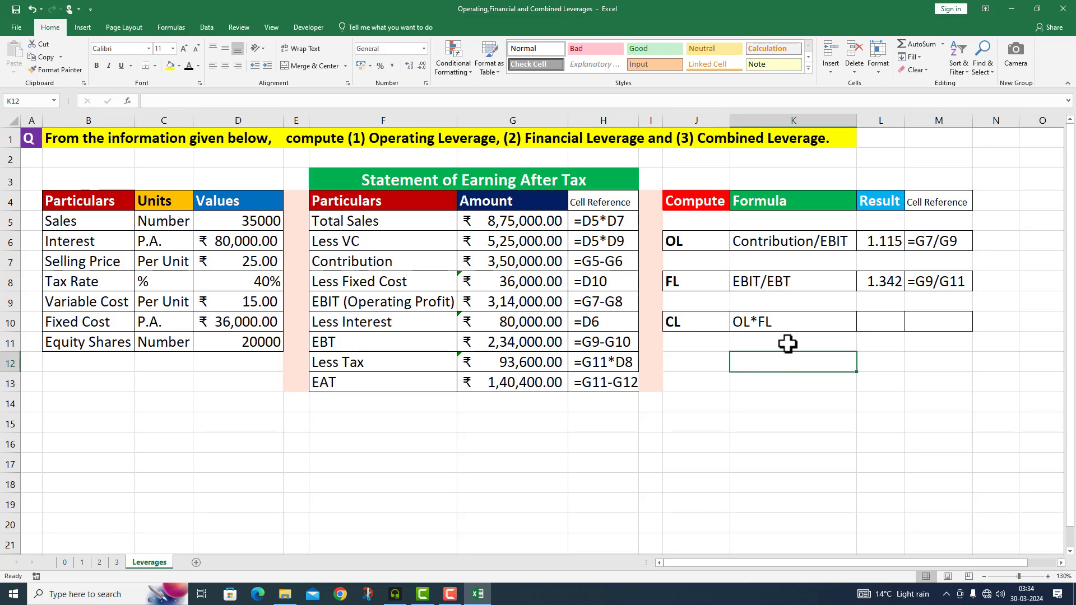
{"action": "double_click", "coordinate": [873, 324]}
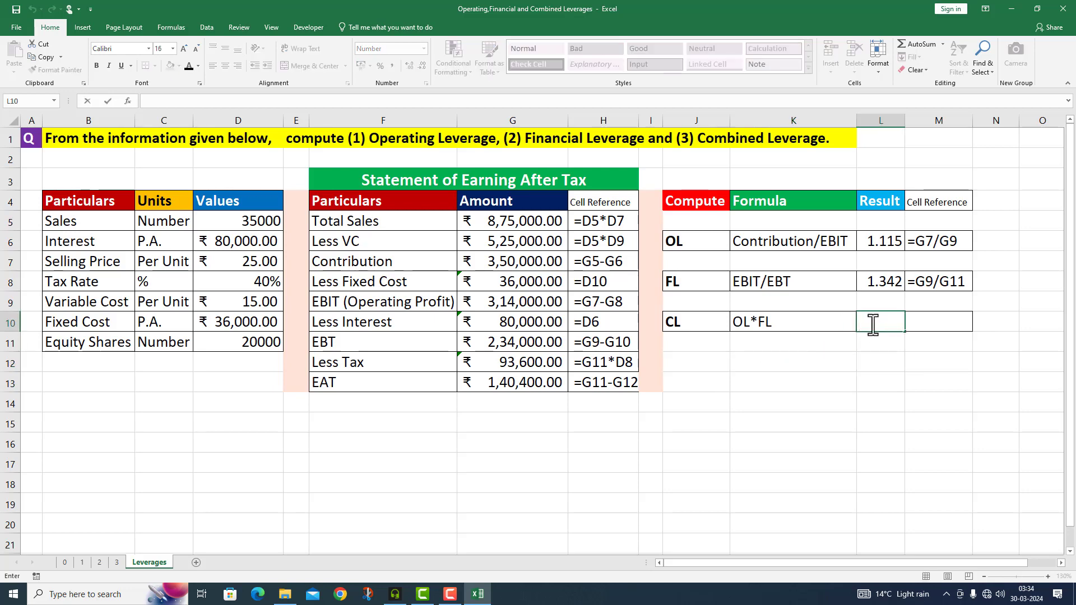
{"action": "left_click", "coordinate": [877, 238]}
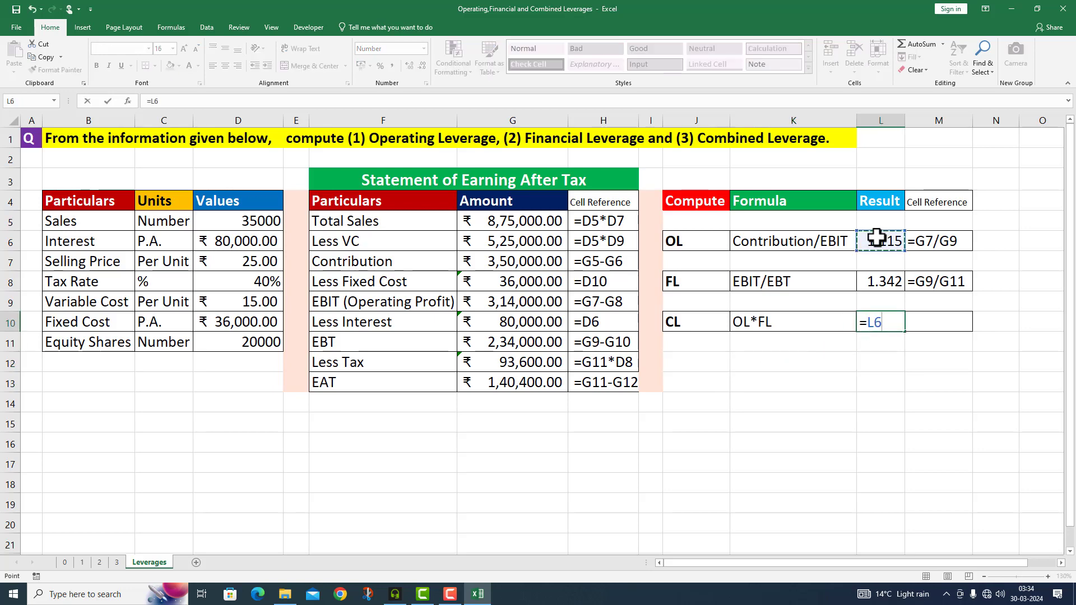
{"action": "type", "text": "*"}
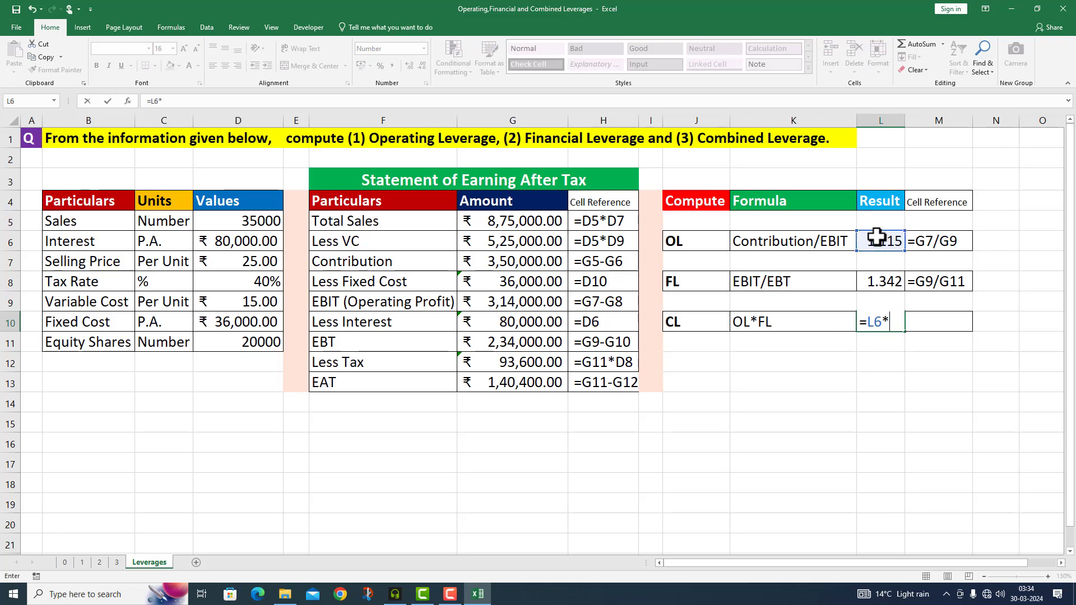
{"action": "left_click", "coordinate": [874, 286]}
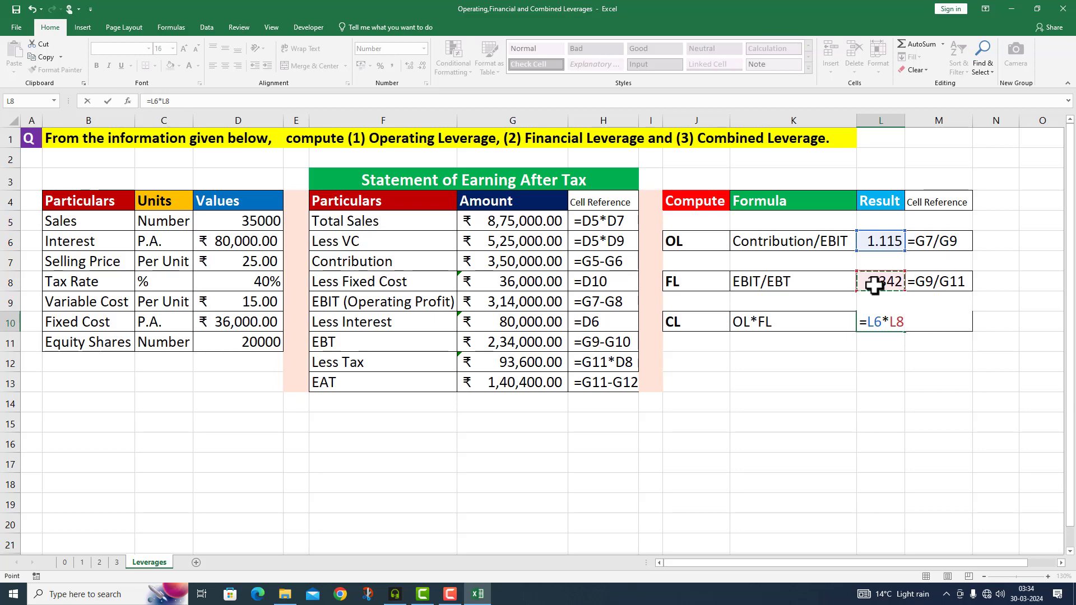
{"action": "key", "text": "Return"}
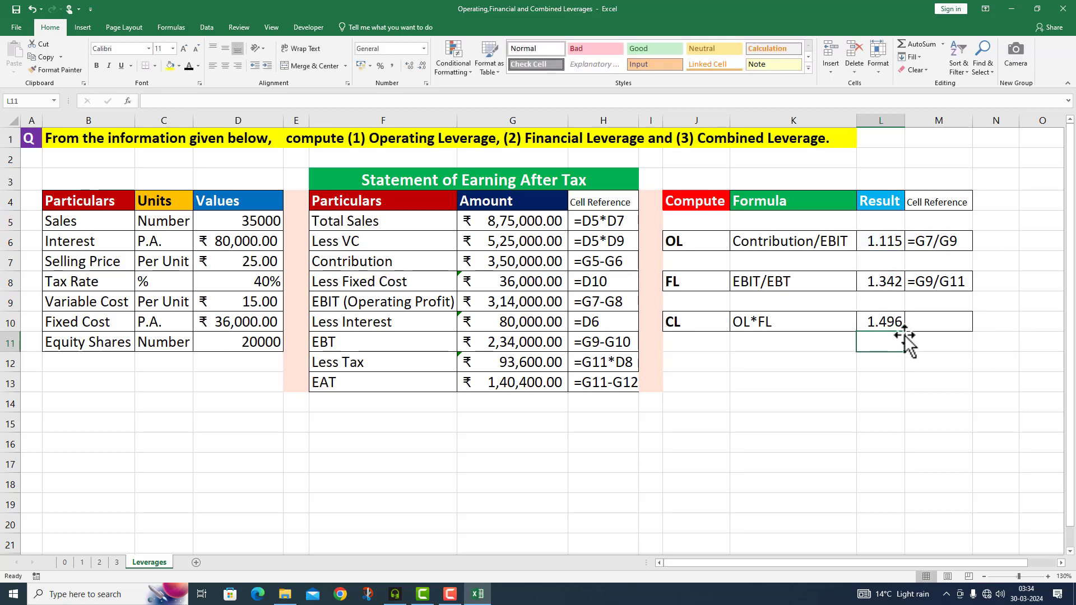